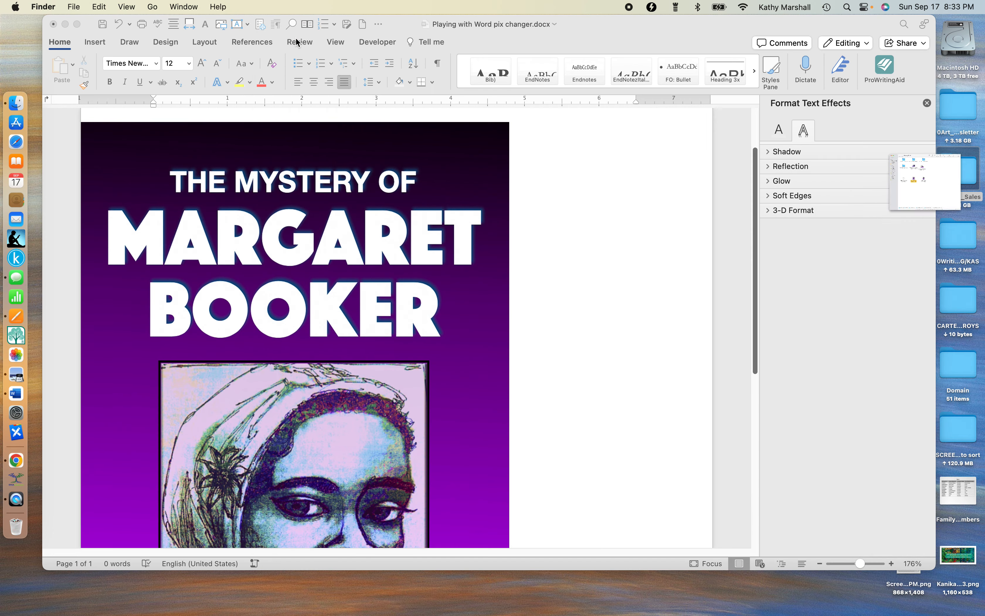
# - Shrink the book cover picture proportionally to about 5.87" high by 3.76" wide so the whole cover fits in view
pyautogui.click(296, 41)
pyautogui.click(363, 154)
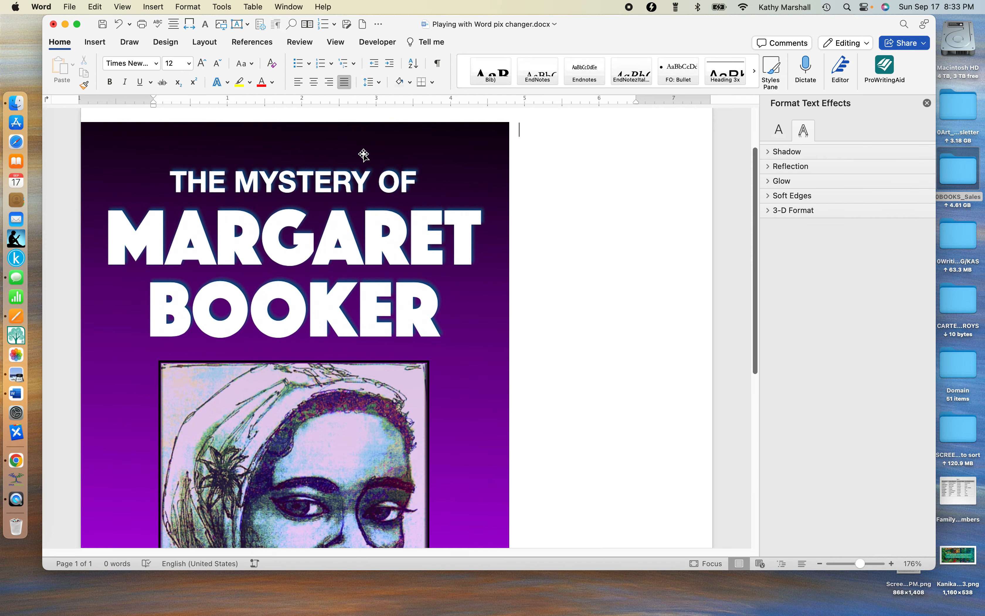
pyautogui.click(490, 147)
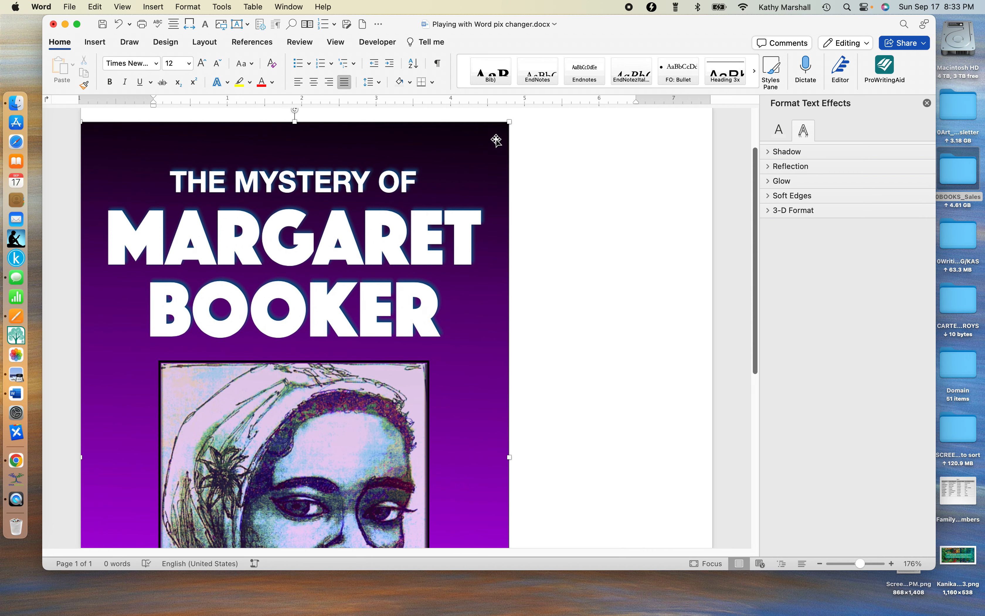
pyautogui.moveTo(510, 123); pyautogui.dragTo(390, 301)
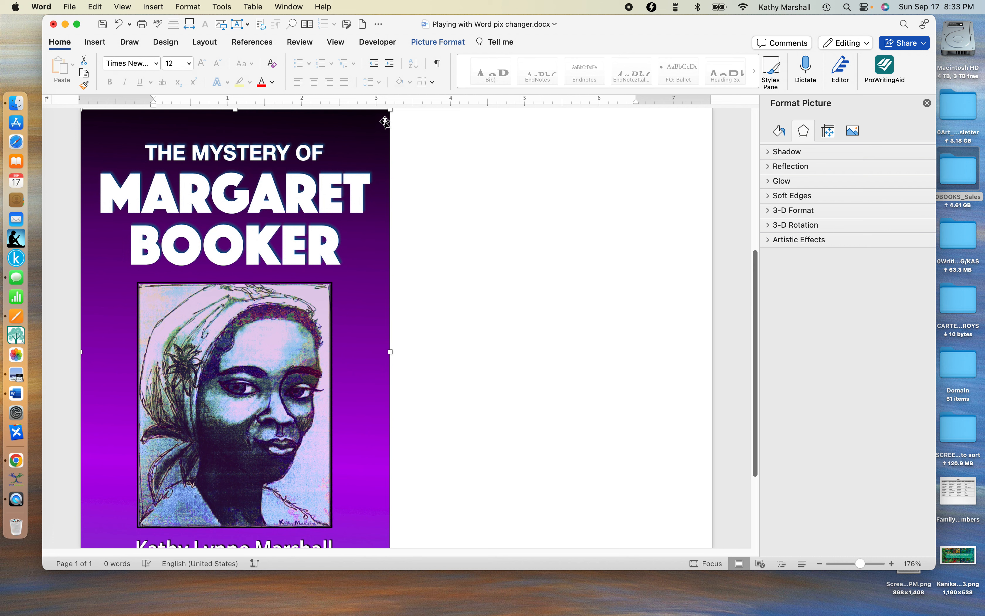
pyautogui.moveTo(390, 109); pyautogui.dragTo(352, 129)
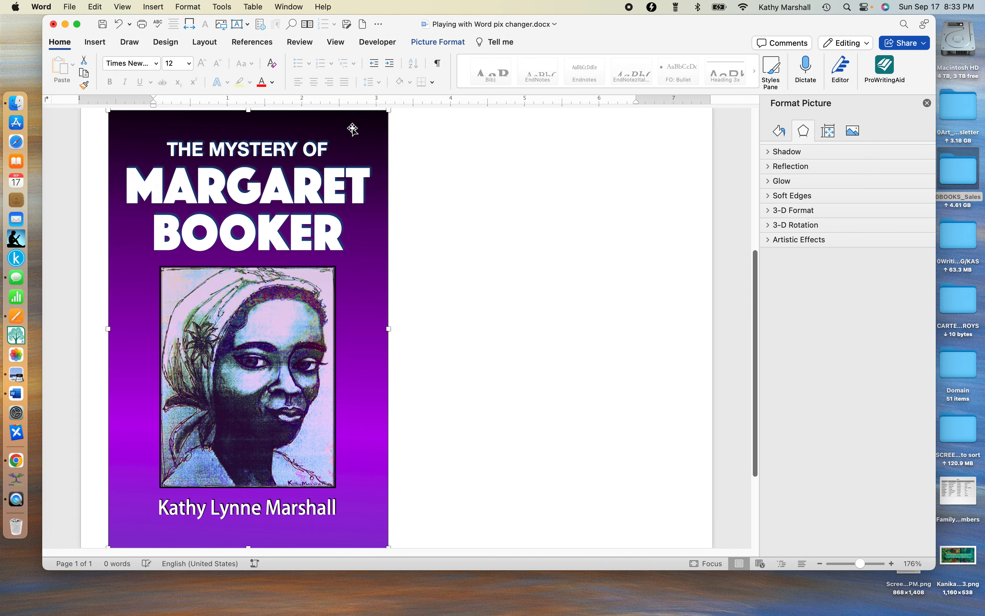
# - Try the grayscale Chalk Sketch artistic effect and the Glass artistic effect on the book cover picture
pyautogui.click(325, 205)
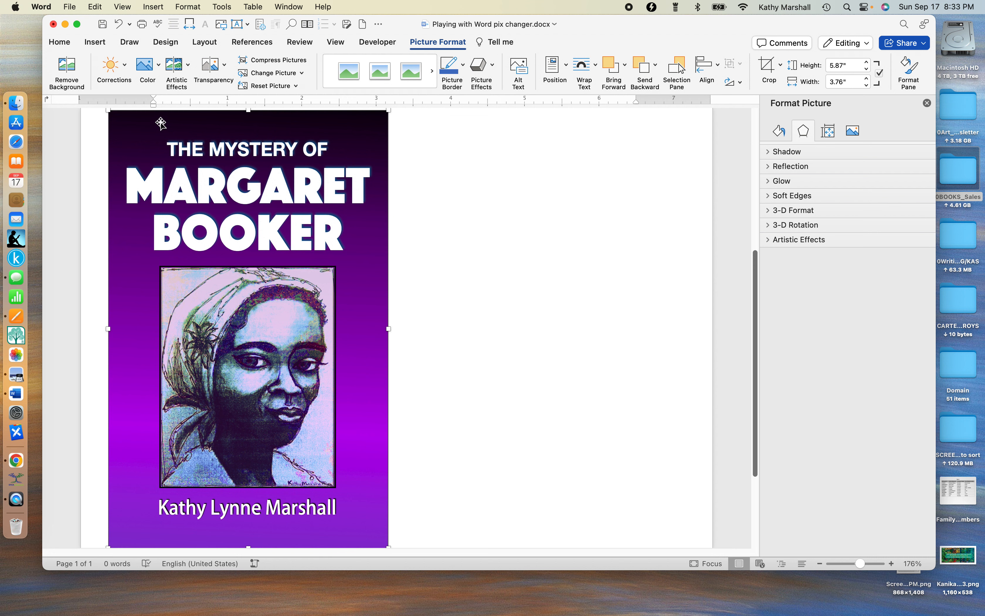
pyautogui.click(188, 66)
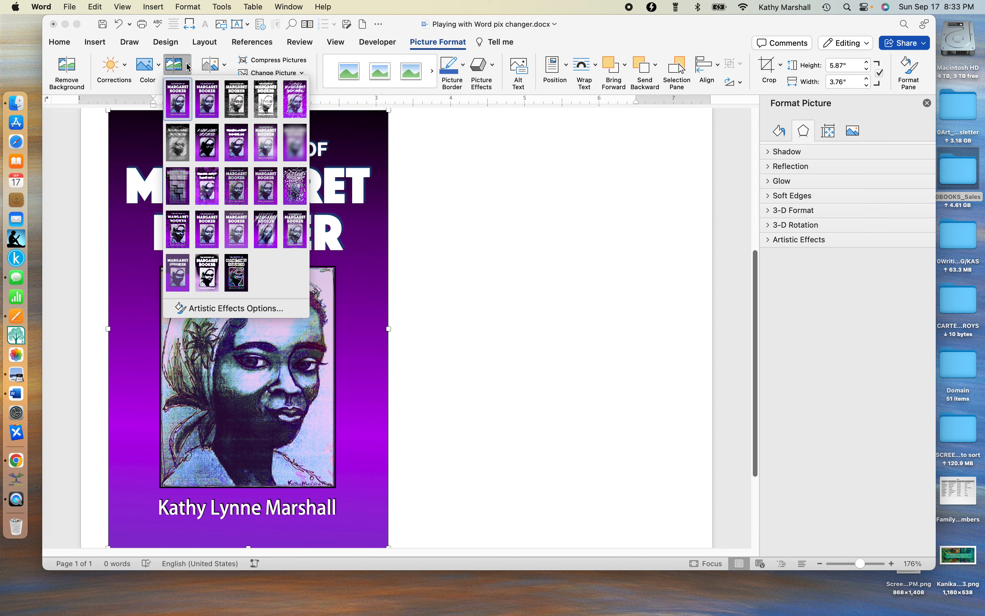
pyautogui.click(181, 152)
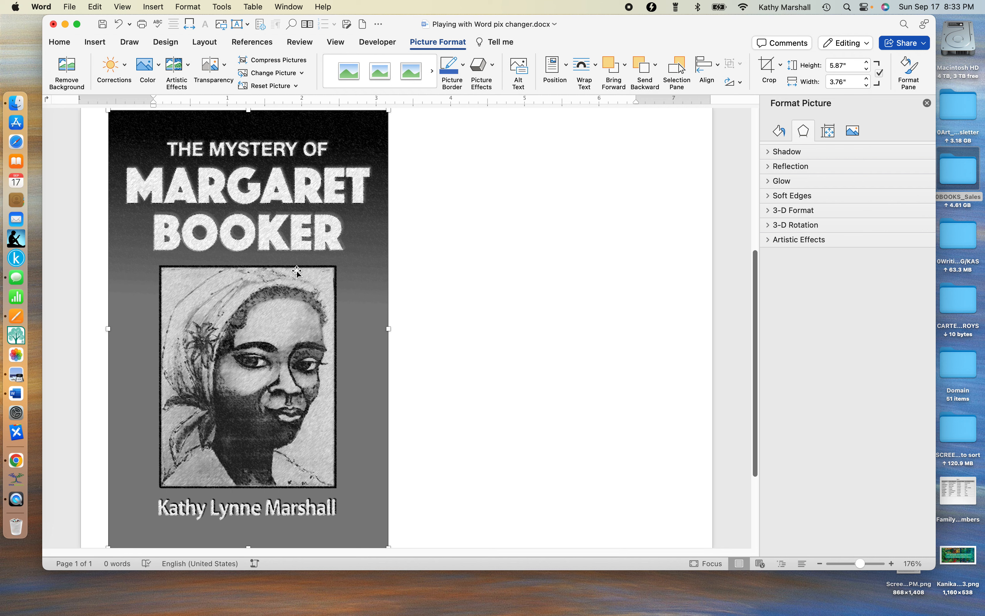
pyautogui.click(188, 67)
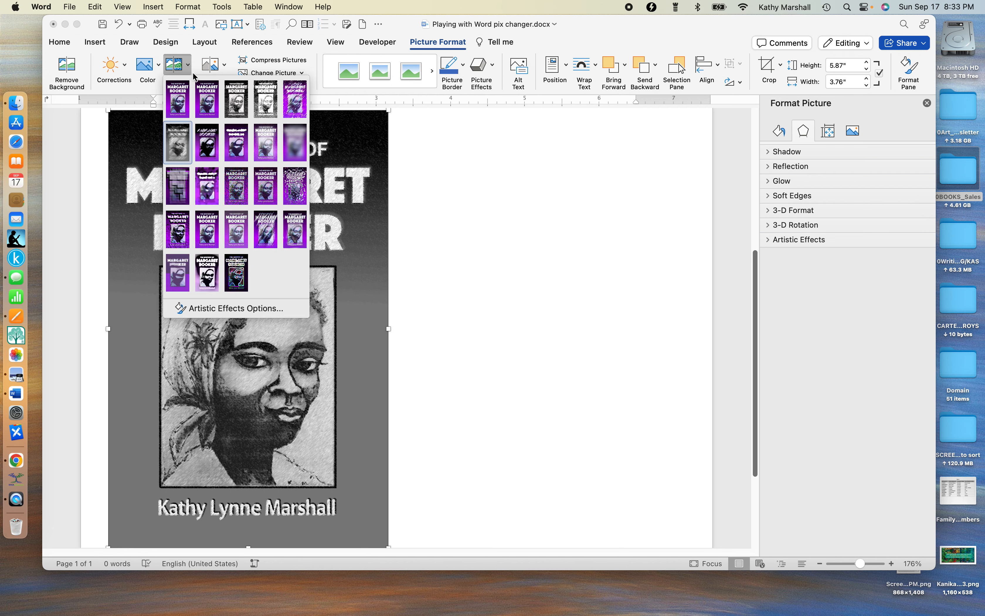
pyautogui.click(299, 187)
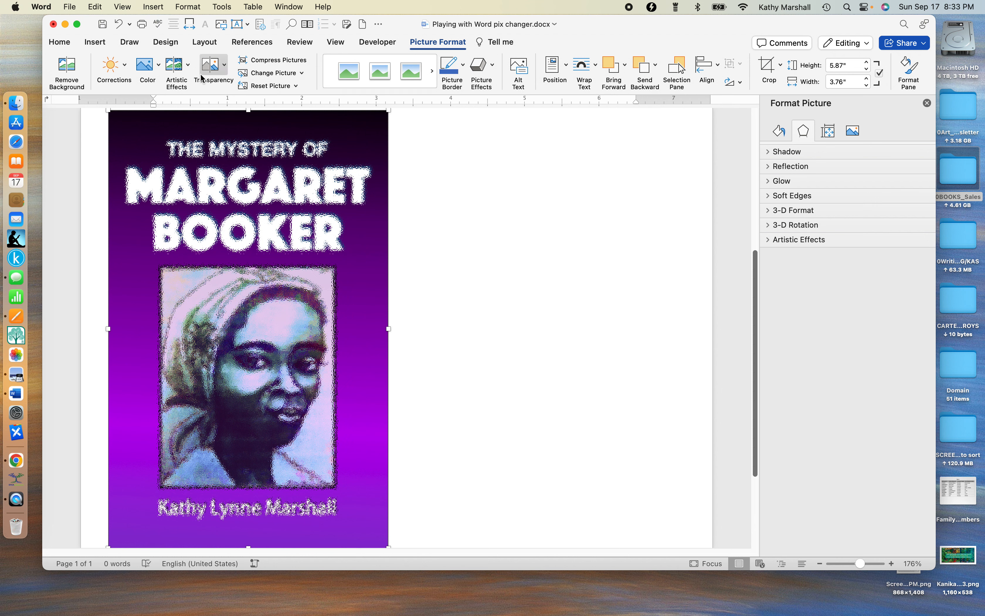
# - Try the Glow Edges artistic effect on the cover with its transparency at 23% and smoothness at 1
pyautogui.click(185, 69)
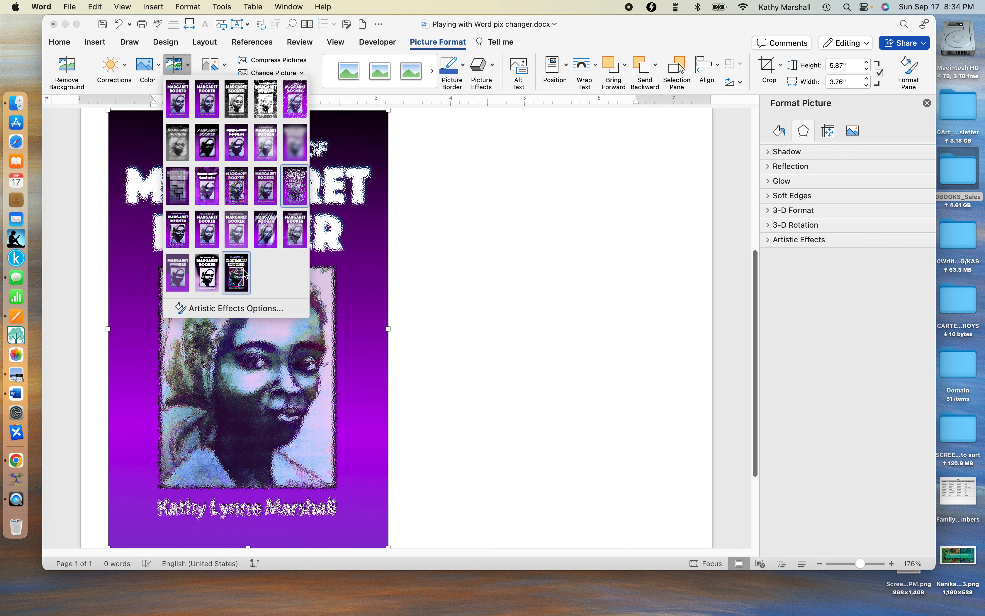
pyautogui.click(236, 284)
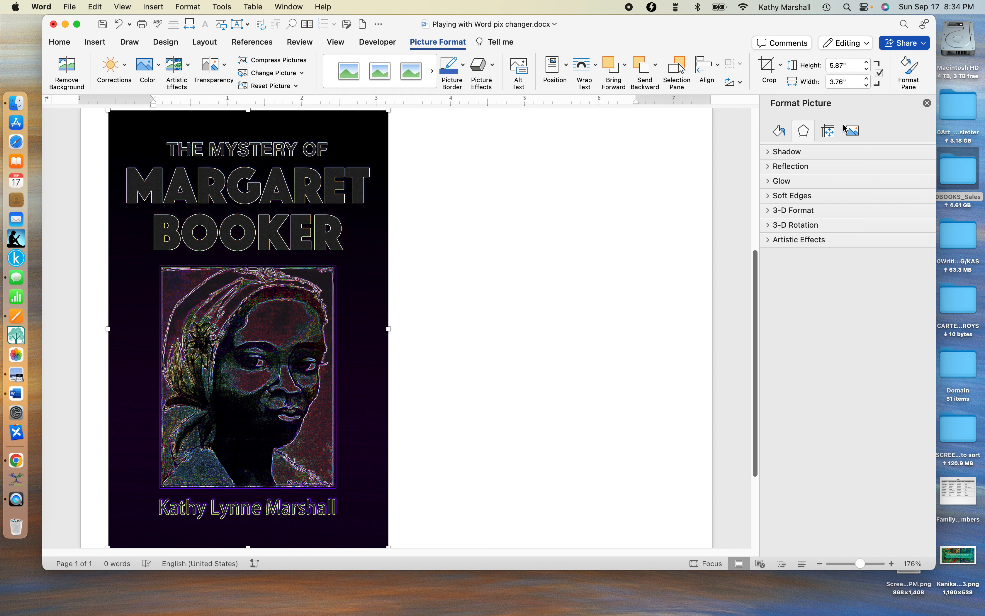
pyautogui.click(796, 240)
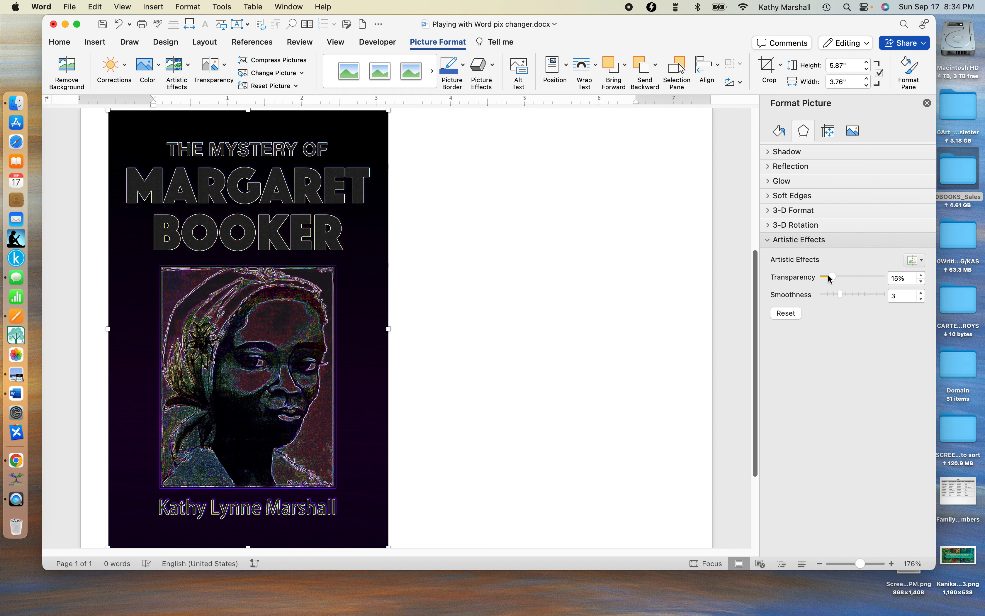
pyautogui.moveTo(862, 276); pyautogui.dragTo(876, 279)
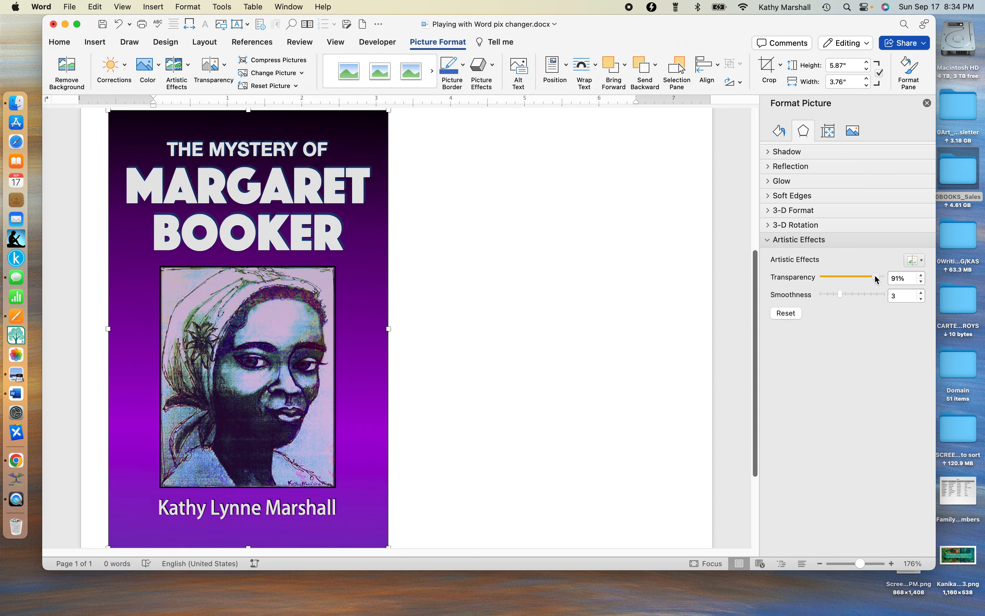
pyautogui.moveTo(873, 276); pyautogui.dragTo(837, 278)
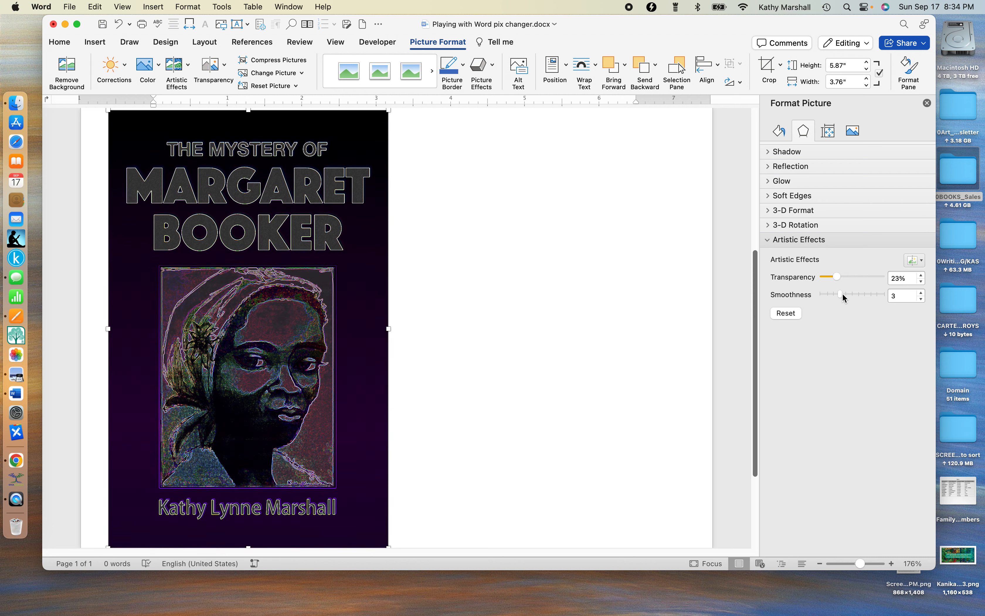
pyautogui.click(870, 293)
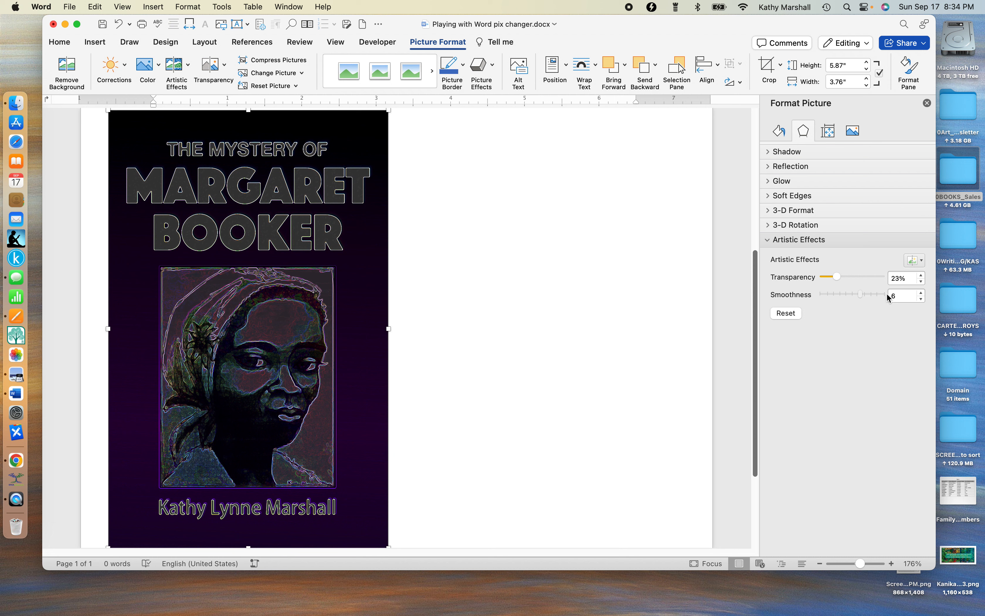
pyautogui.click(887, 293)
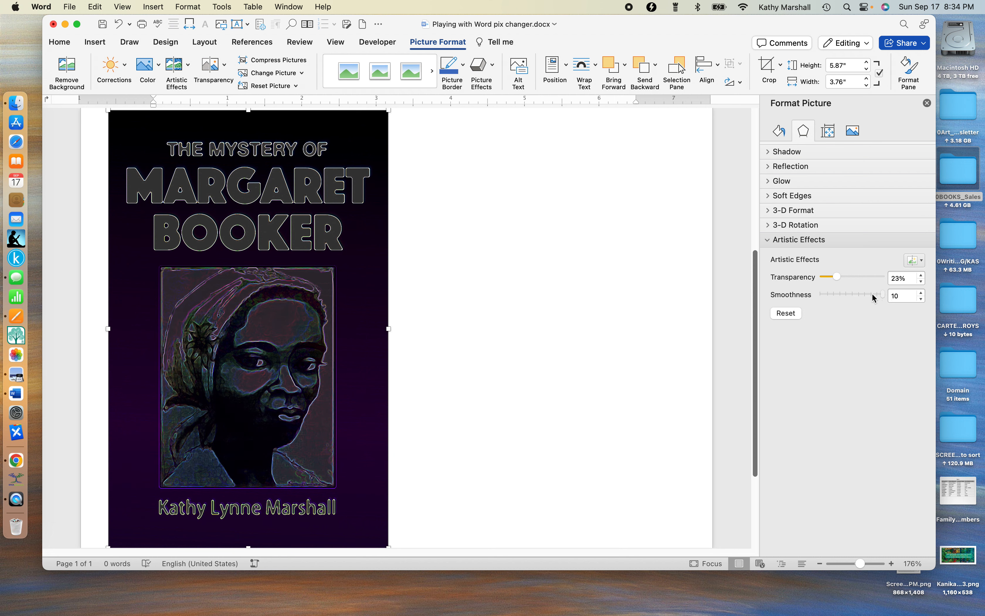
pyautogui.click(829, 292)
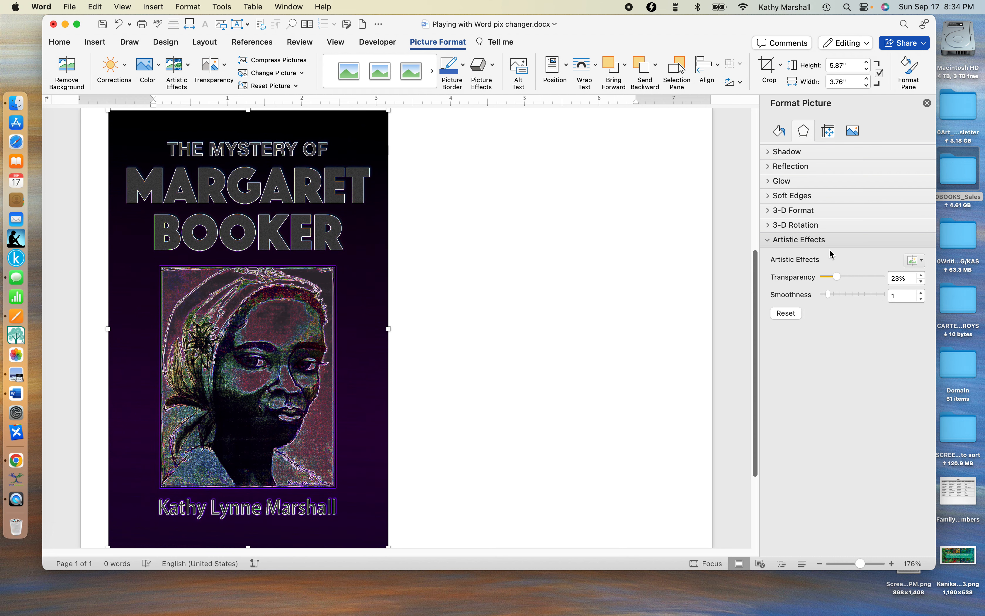
# - Set the cover picture's color saturation to 377% and its color temperature to 5,019
pyautogui.click(851, 134)
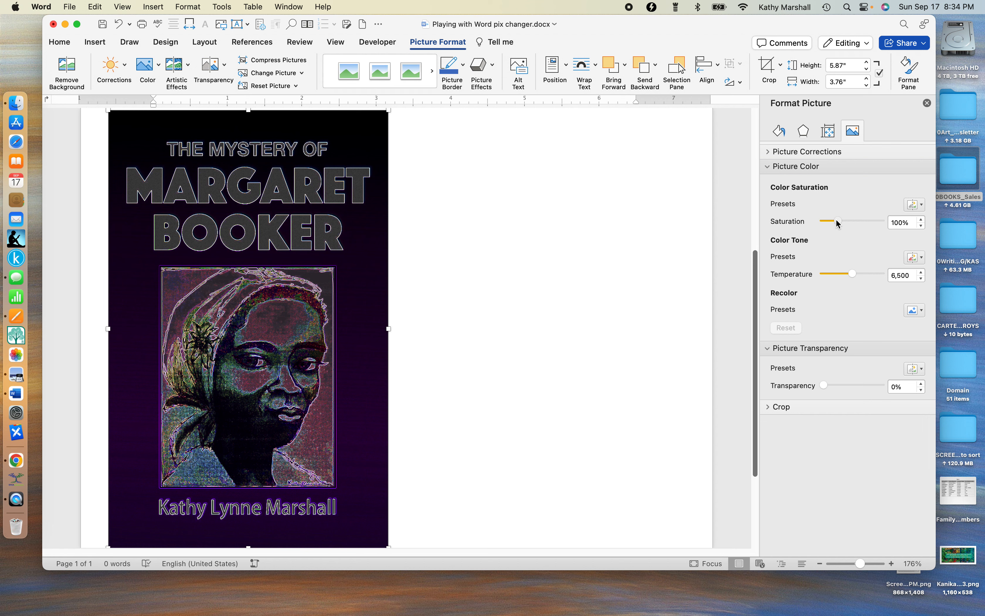
pyautogui.moveTo(854, 224); pyautogui.dragTo(859, 220)
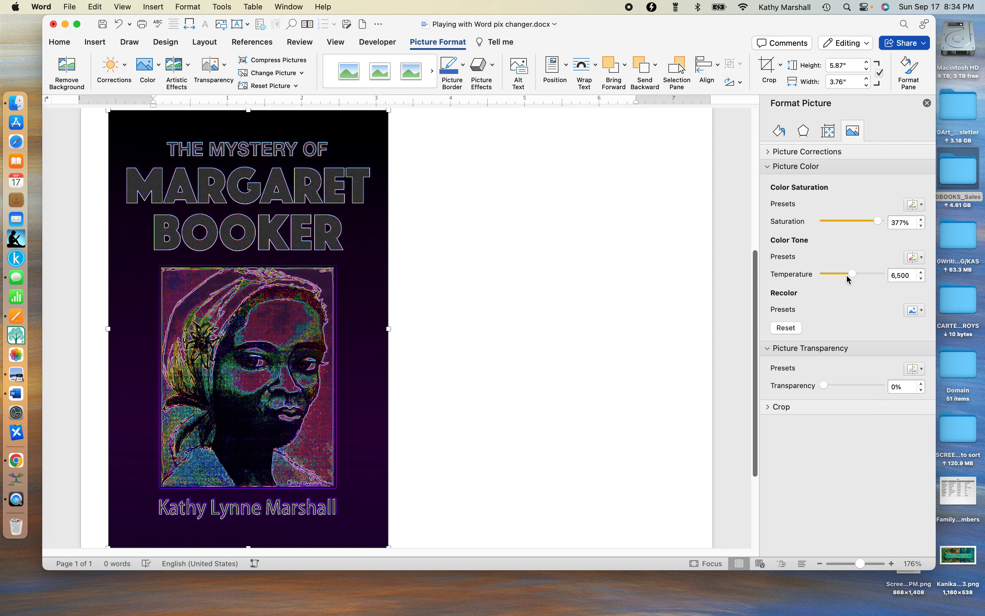
pyautogui.moveTo(850, 272)
pyautogui.mouseDown()
pyautogui.moveTo(875, 271)
pyautogui.moveTo(825, 271)
pyautogui.moveTo(841, 269)
pyautogui.mouseUp()
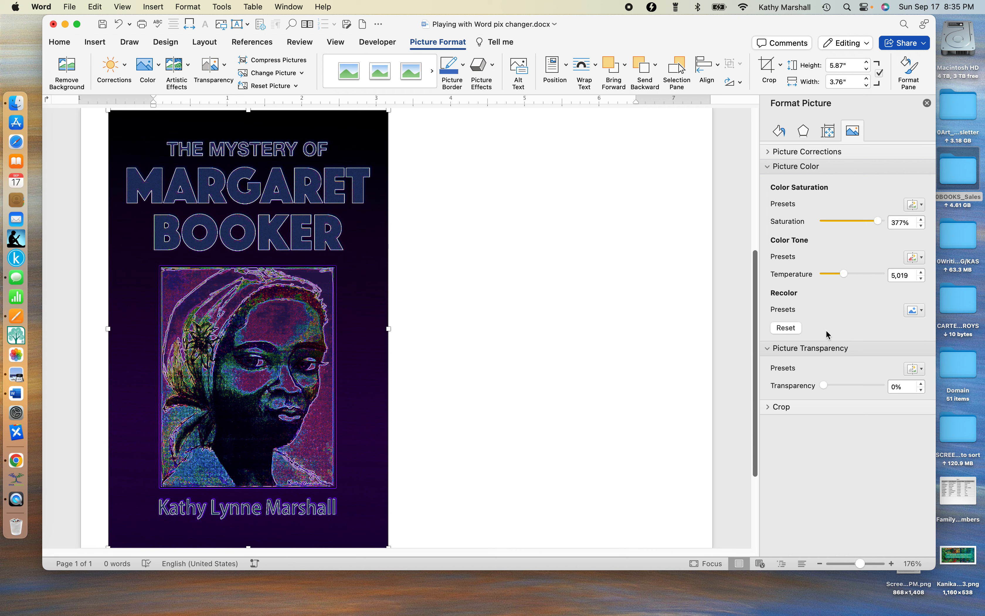
pyautogui.moveTo(825, 387)
pyautogui.mouseDown()
pyautogui.moveTo(858, 387)
pyautogui.moveTo(813, 386)
pyautogui.mouseUp()
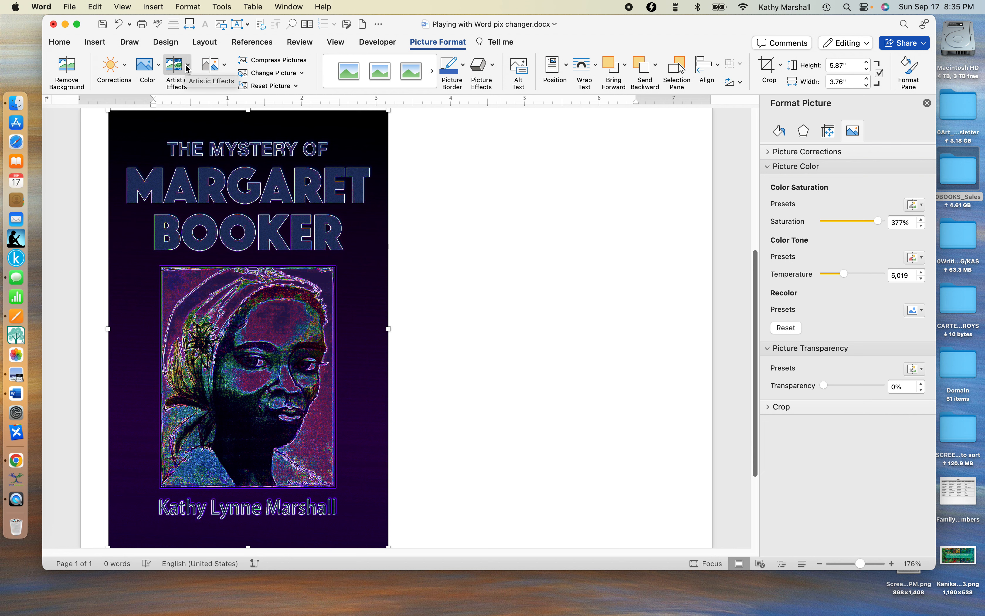
# - Try recoloring the cover with the light orange, grayscale and dark blue Recolor presets
pyautogui.click(161, 68)
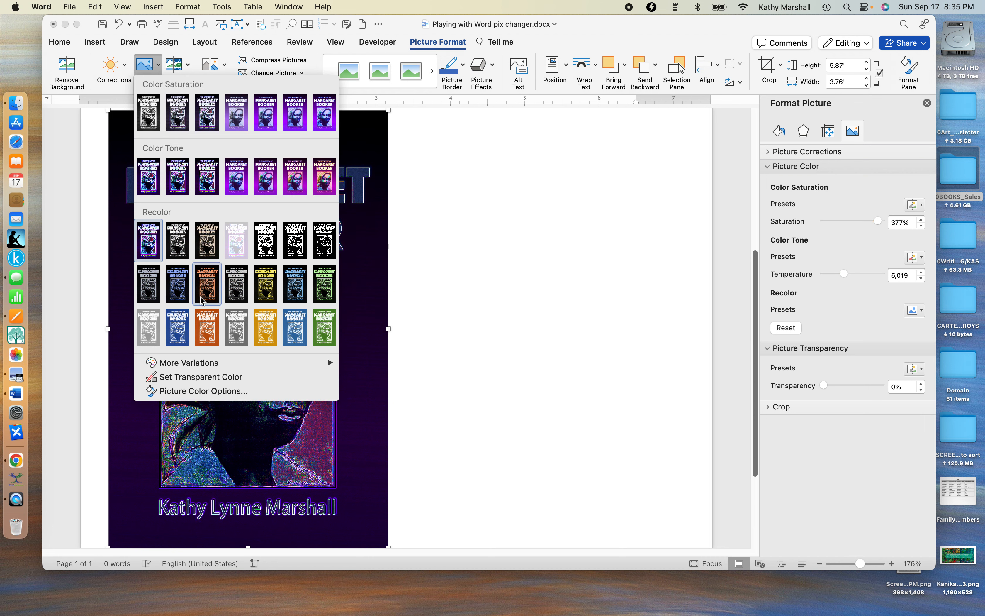
pyautogui.click(207, 318)
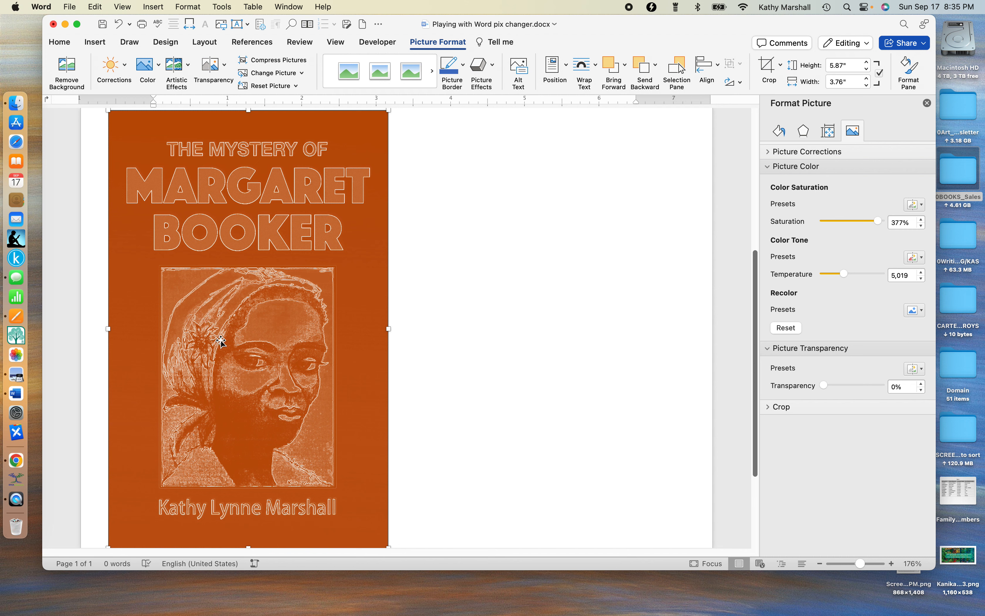
pyautogui.click(158, 70)
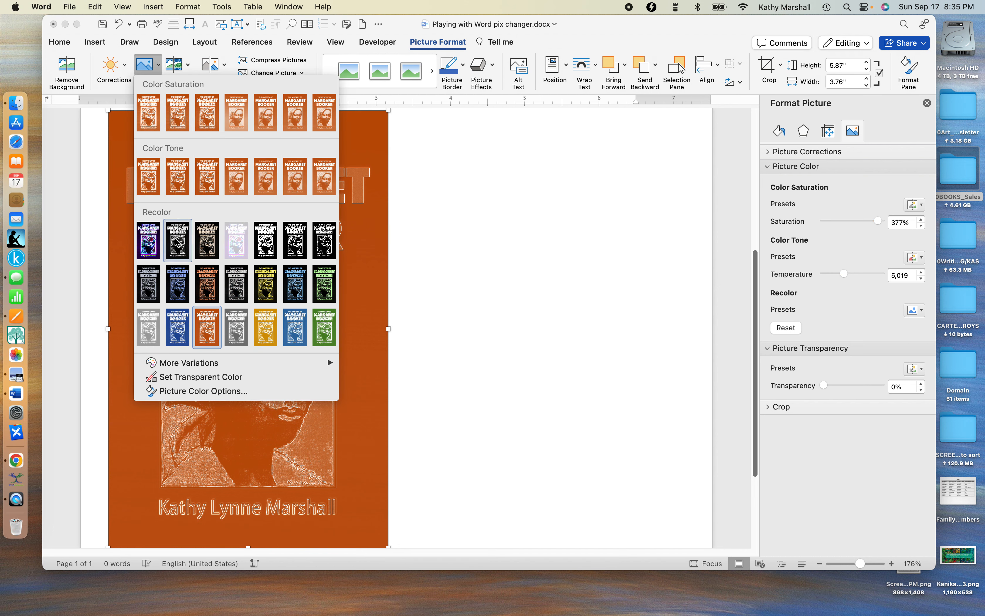
pyautogui.click(175, 243)
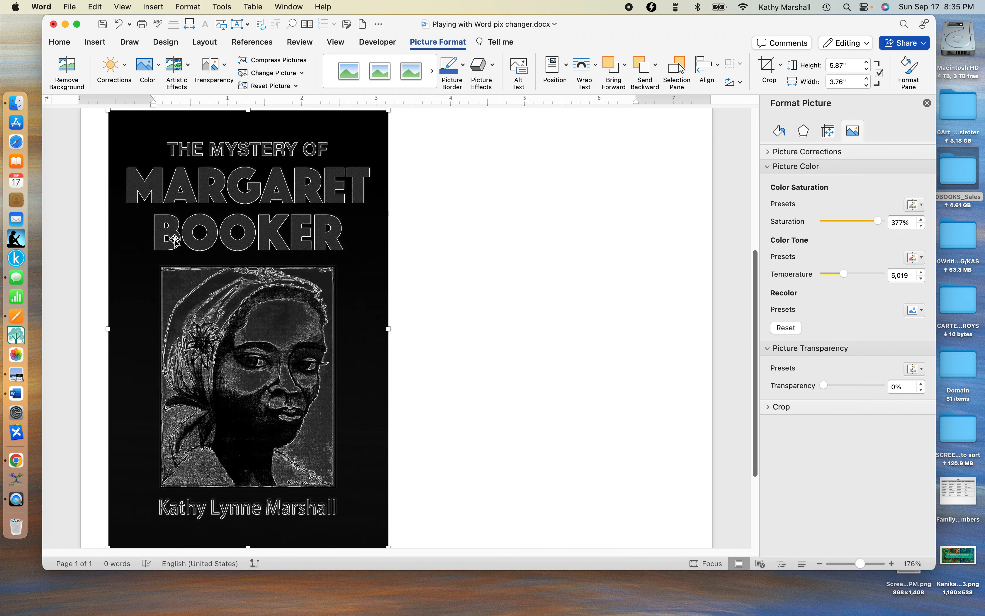
pyautogui.click(160, 69)
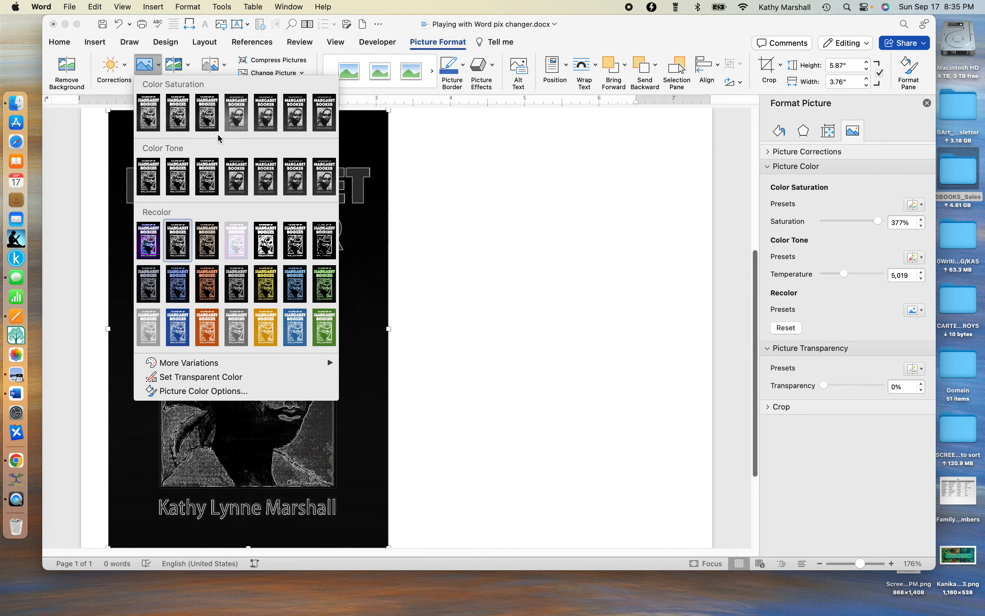
pyautogui.click(298, 275)
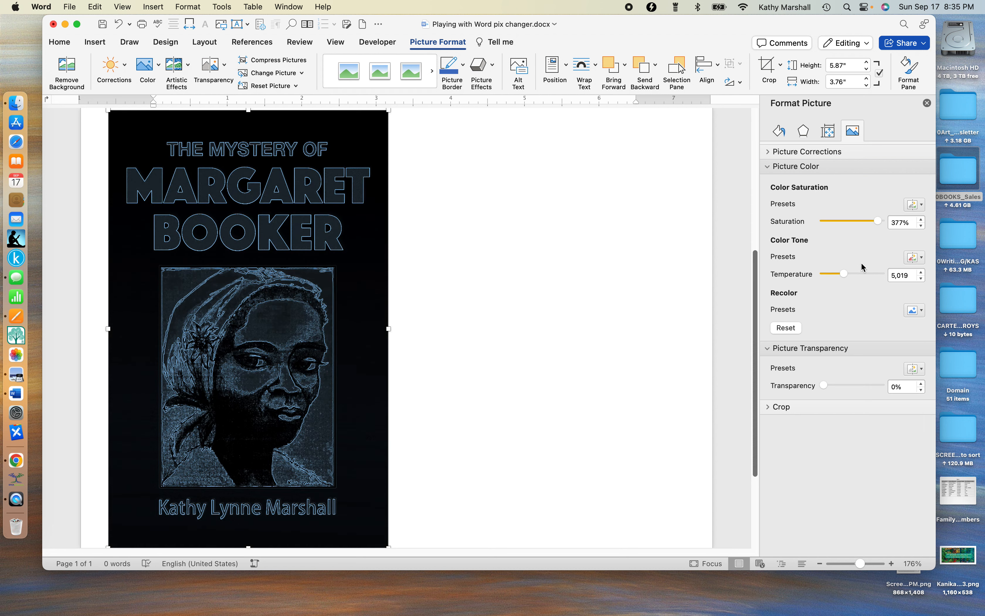
# - Set the cover's color saturation to 118% and temperature to 4,696, and remove the blue recolor
pyautogui.moveTo(877, 221); pyautogui.dragTo(842, 221)
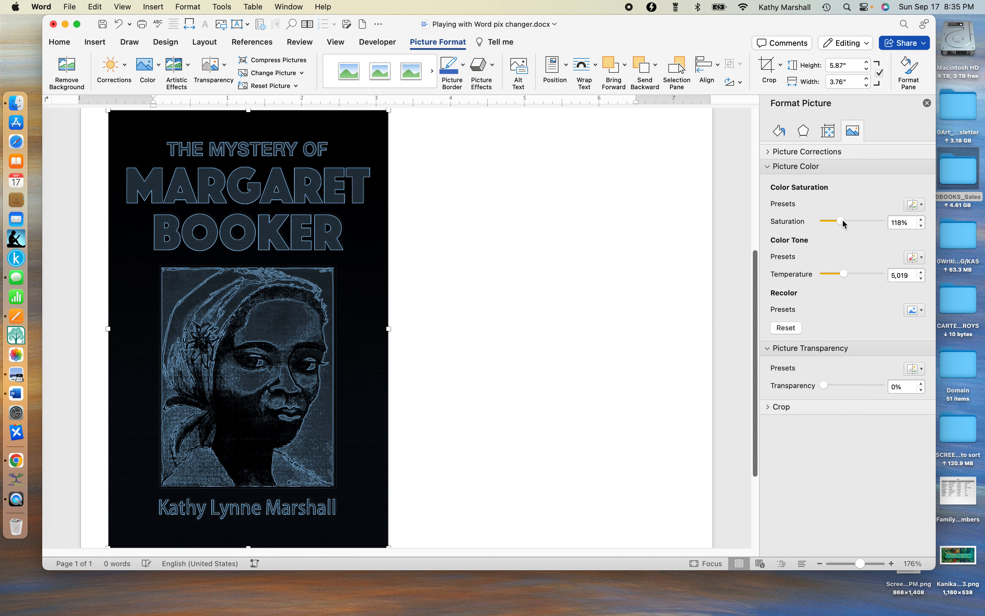
pyautogui.click(845, 273)
pyautogui.moveTo(872, 274); pyautogui.dragTo(841, 275)
pyautogui.click(157, 69)
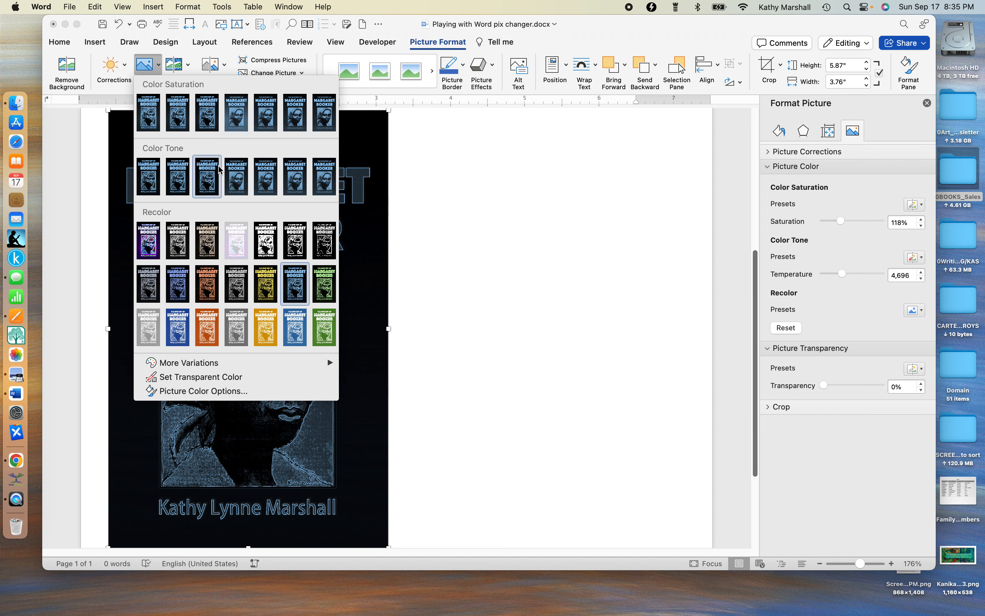
pyautogui.click(149, 237)
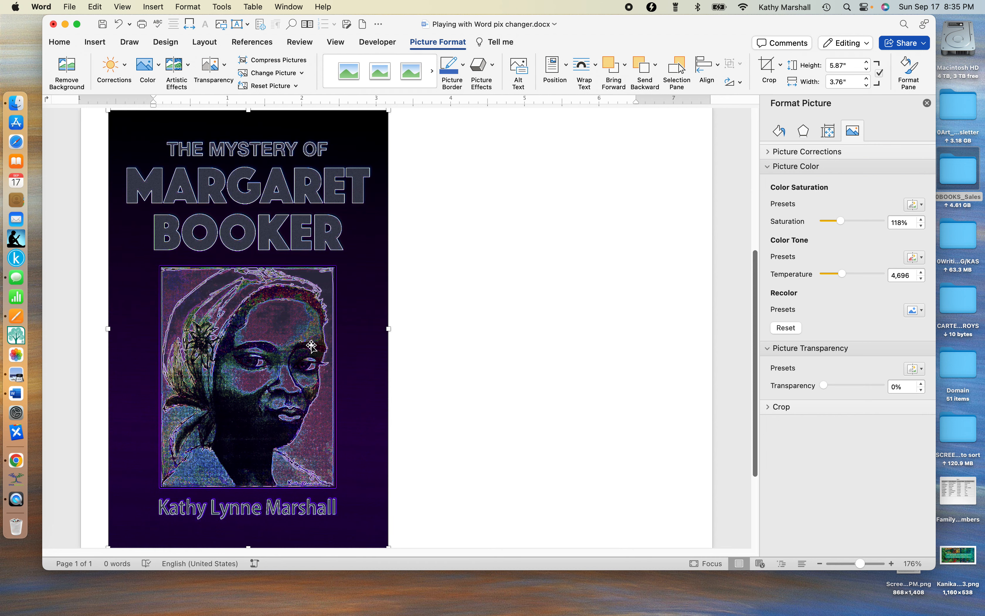
# - Try the Photocopy artistic effect on the book cover picture
pyautogui.click(187, 67)
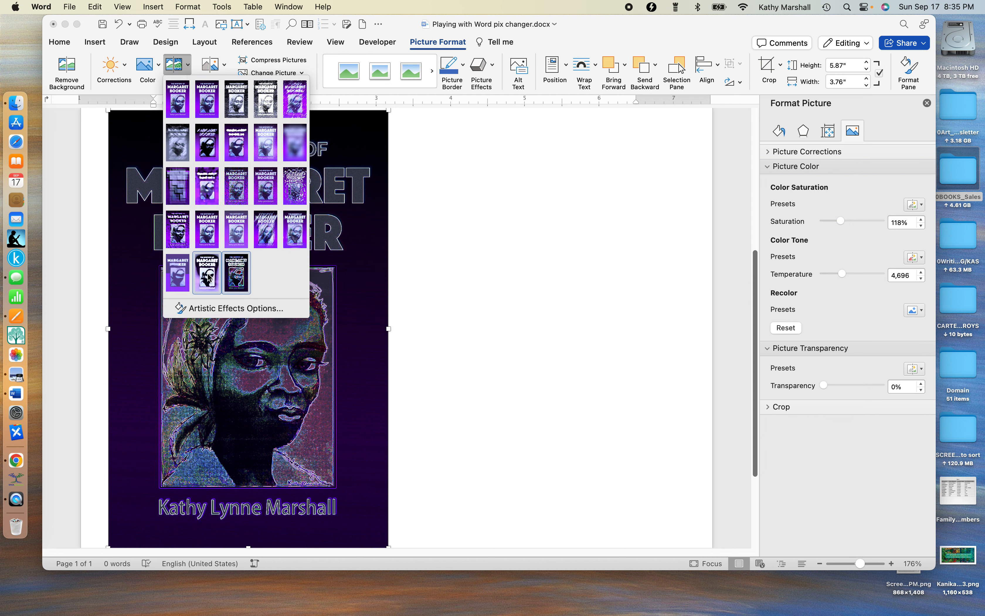
pyautogui.click(208, 277)
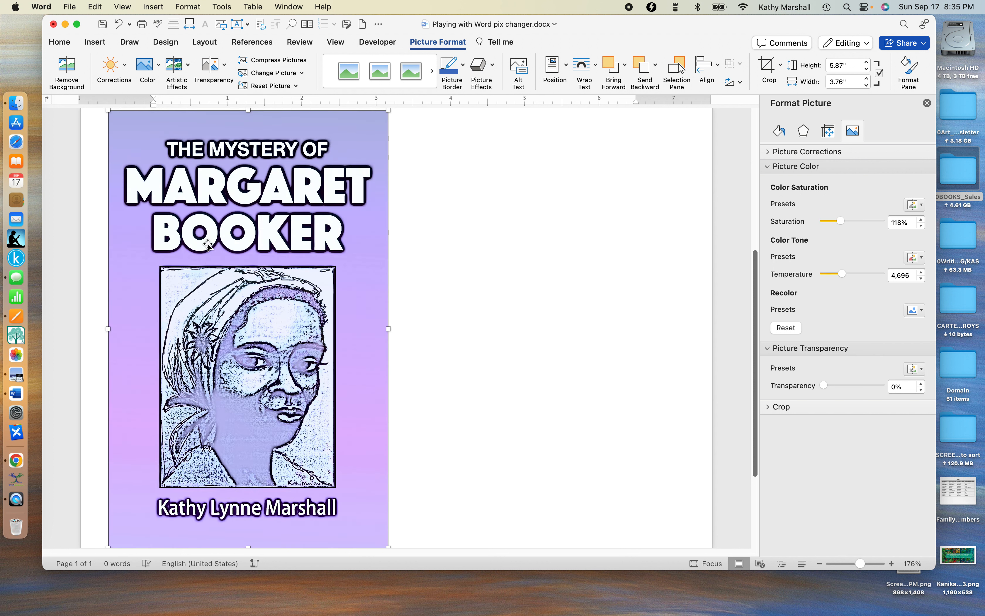
# - Apply the Cutout artistic effect to the book cover picture and set its color saturation to 290%
pyautogui.click(188, 66)
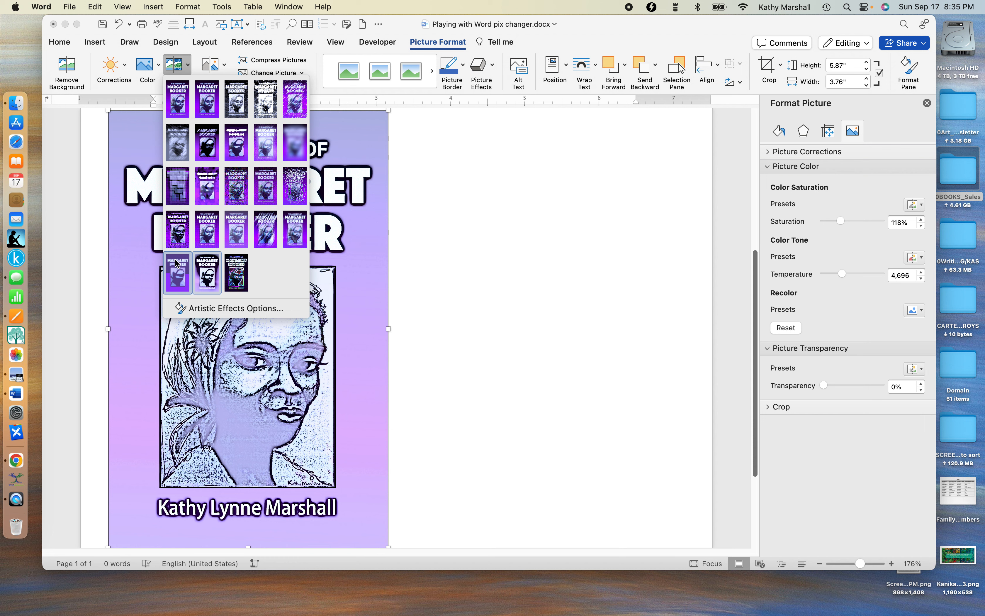
pyautogui.click(177, 263)
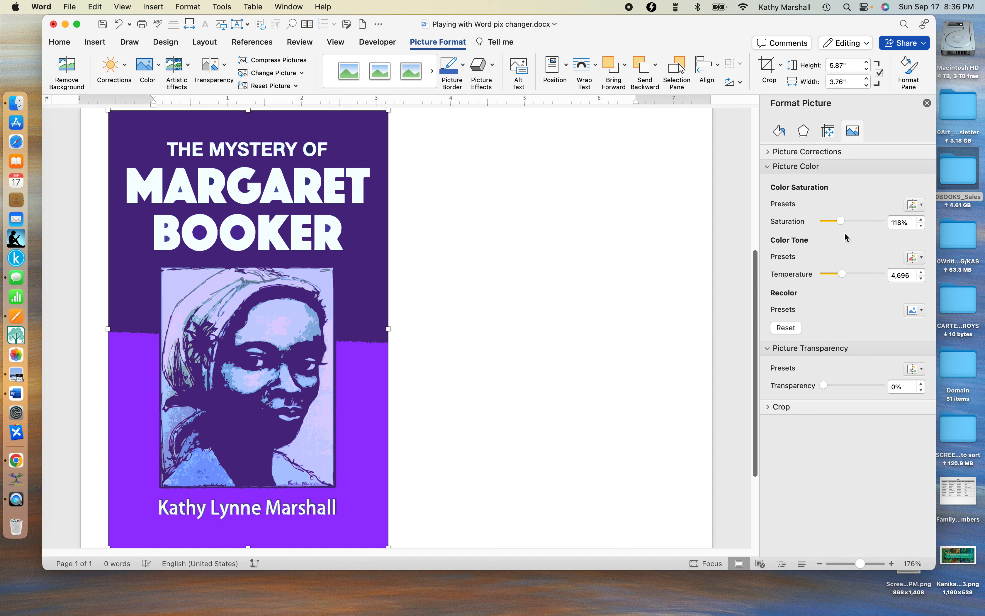
pyautogui.moveTo(862, 220); pyautogui.dragTo(865, 220)
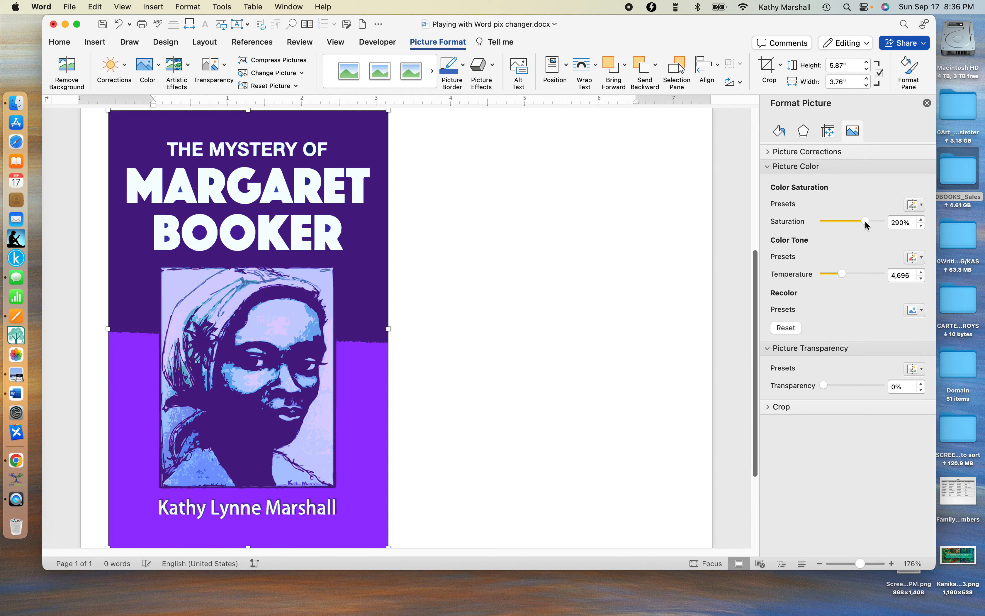
# - Try a color saturation of 73% and a temperature of 4,182 on the book cover picture
pyautogui.moveTo(836, 220); pyautogui.dragTo(834, 220)
pyautogui.click(882, 273)
pyautogui.moveTo(883, 274); pyautogui.dragTo(840, 271)
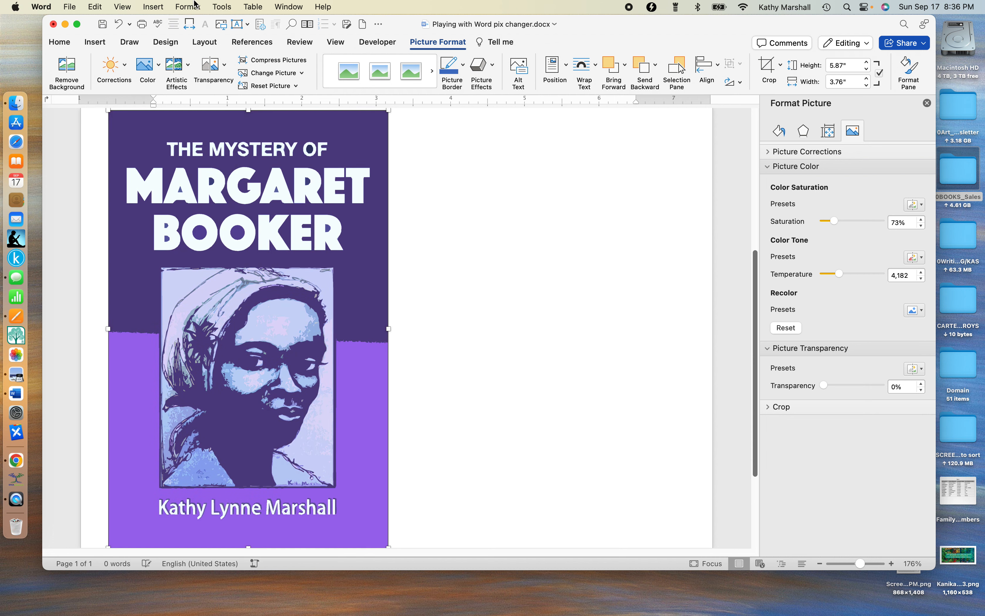
# - Try the strongest Sharpen preset on the cover together with the 200% color saturation preset
pyautogui.click(125, 65)
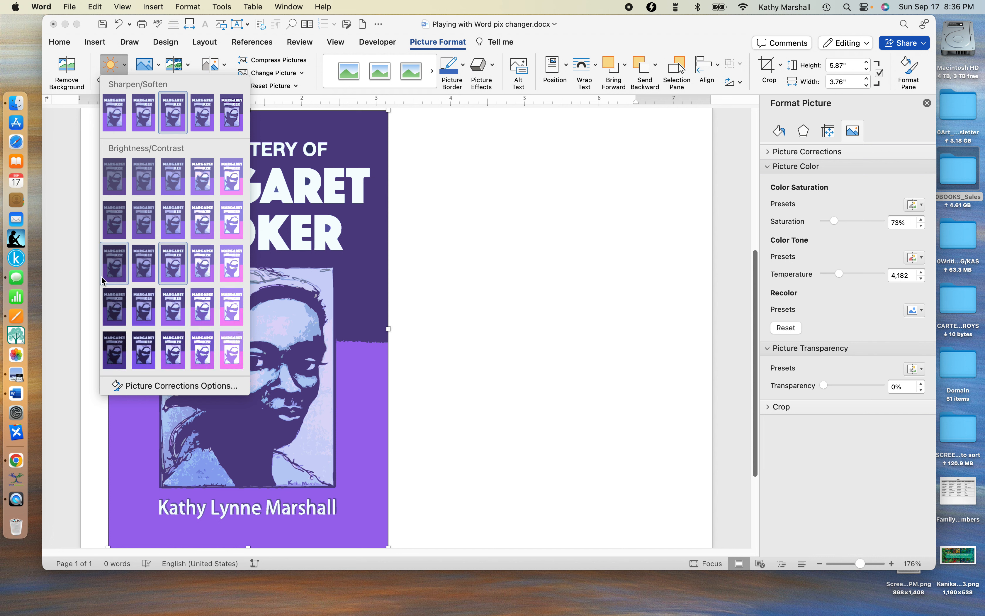
pyautogui.click(234, 115)
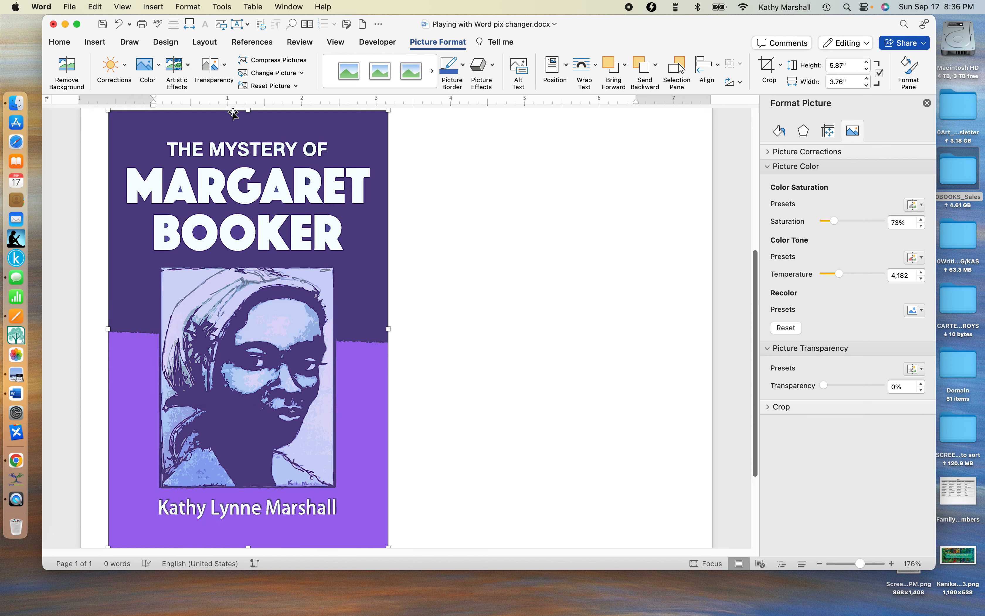
pyautogui.click(158, 67)
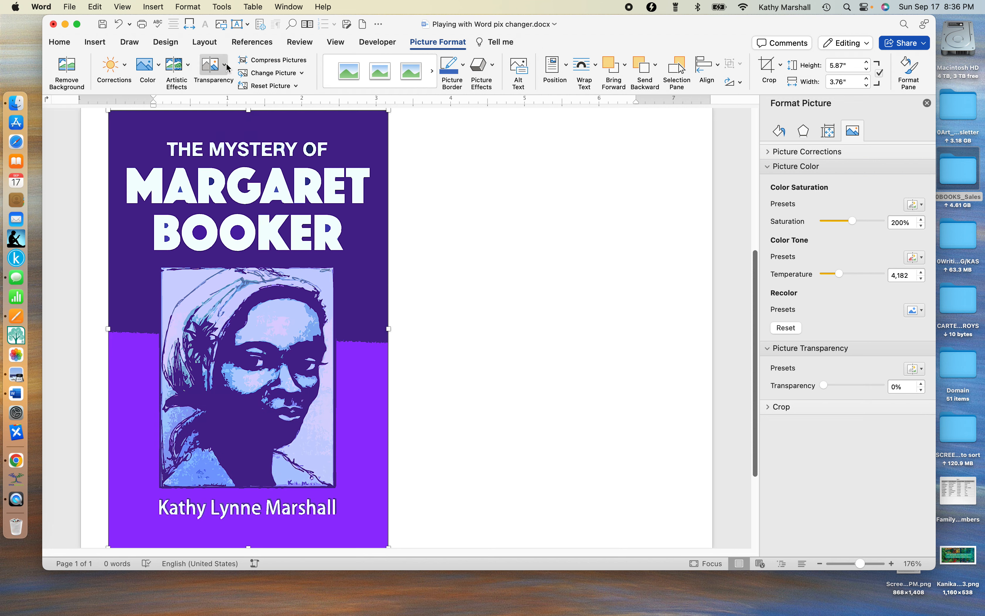
# - Try the Paint Brush and Pastels Smooth artistic effects on the cover, and settle on Glow Edges
pyautogui.click(189, 67)
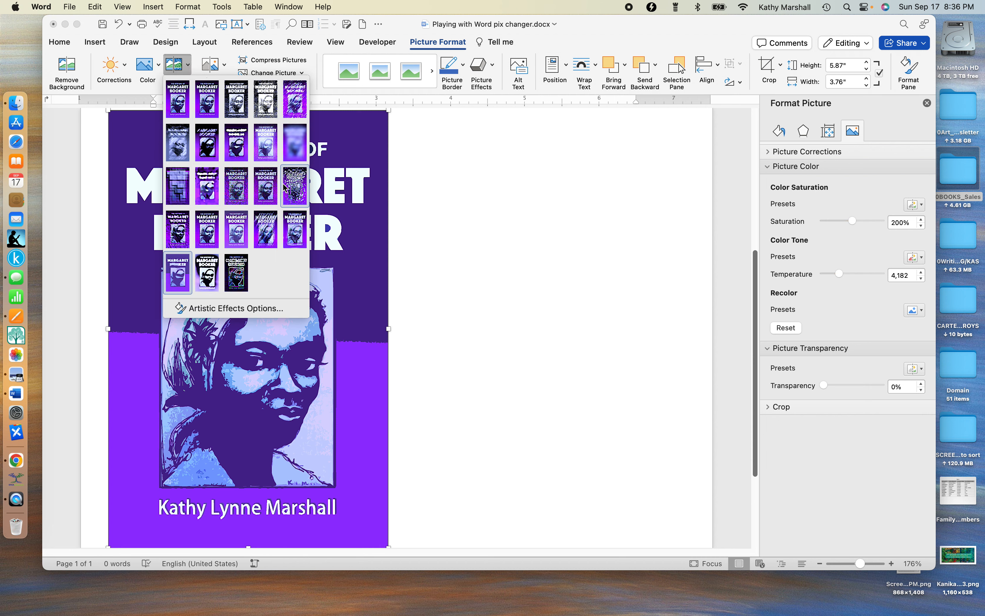
pyautogui.click(238, 151)
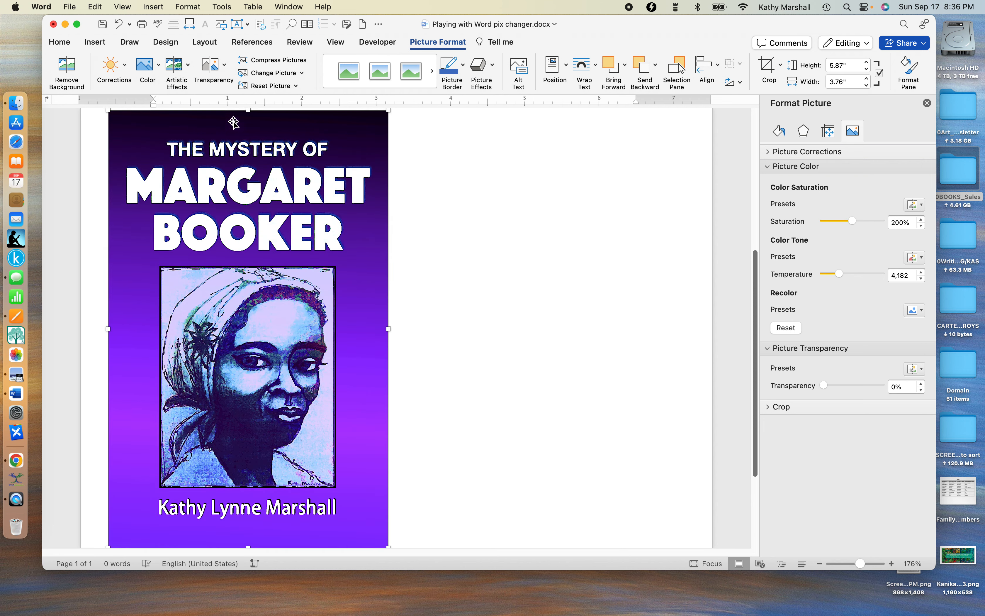
pyautogui.click(189, 71)
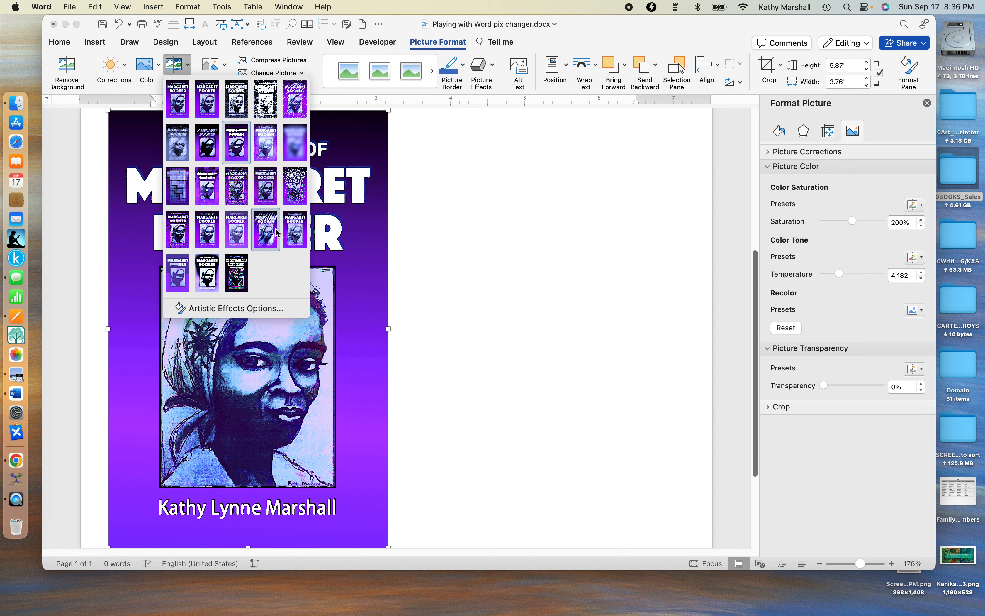
pyautogui.click(276, 228)
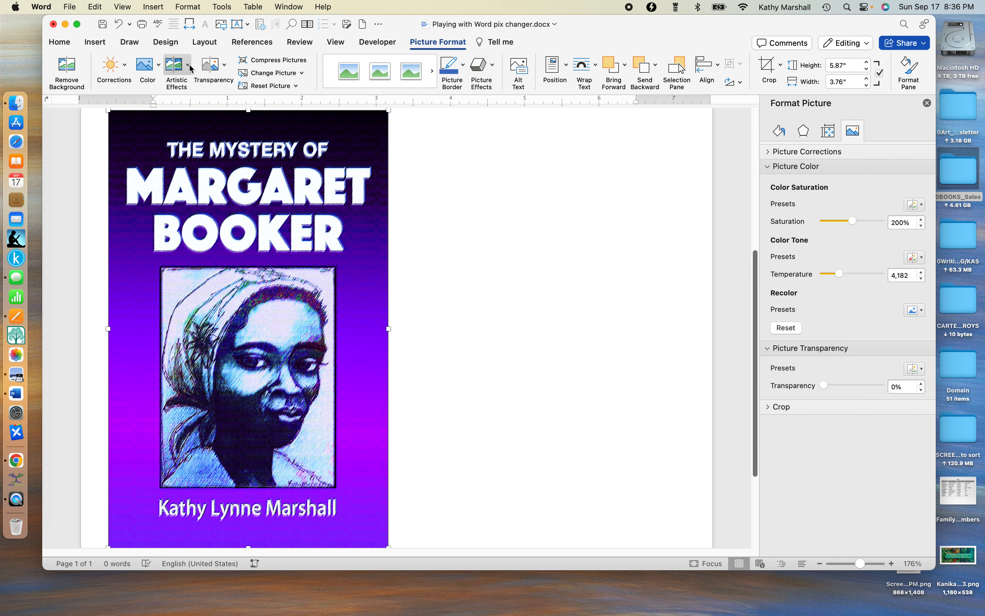
pyautogui.click(179, 66)
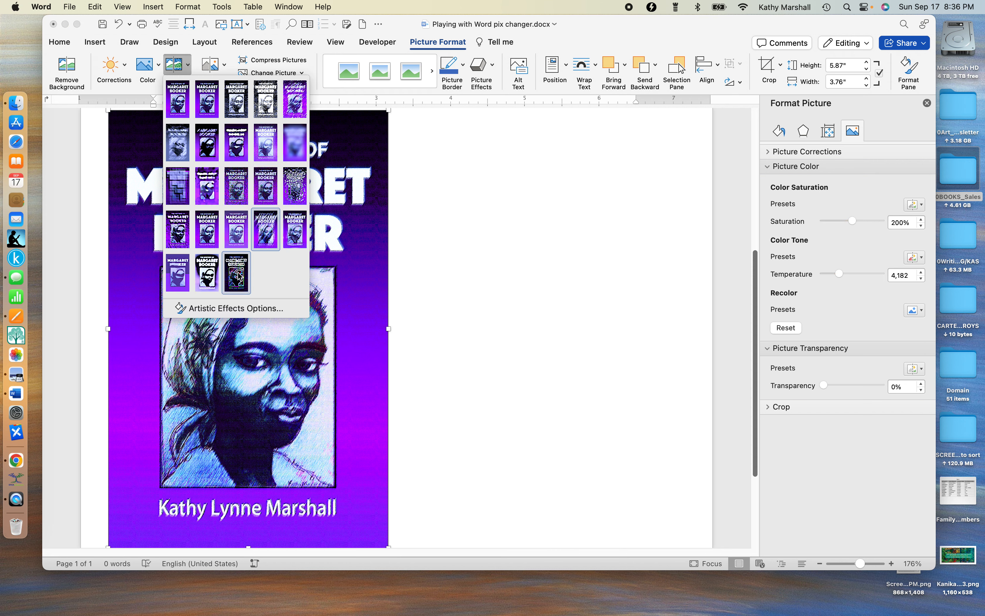
pyautogui.click(238, 275)
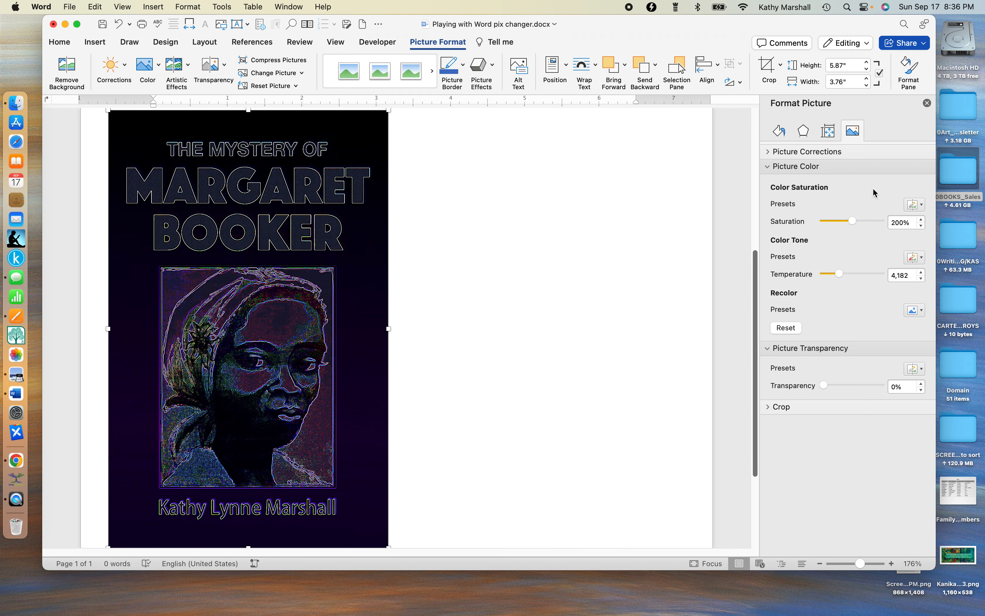
# - Give the cover picture a gradient fill and move its second gradient stop to the 30% position
pyautogui.click(780, 131)
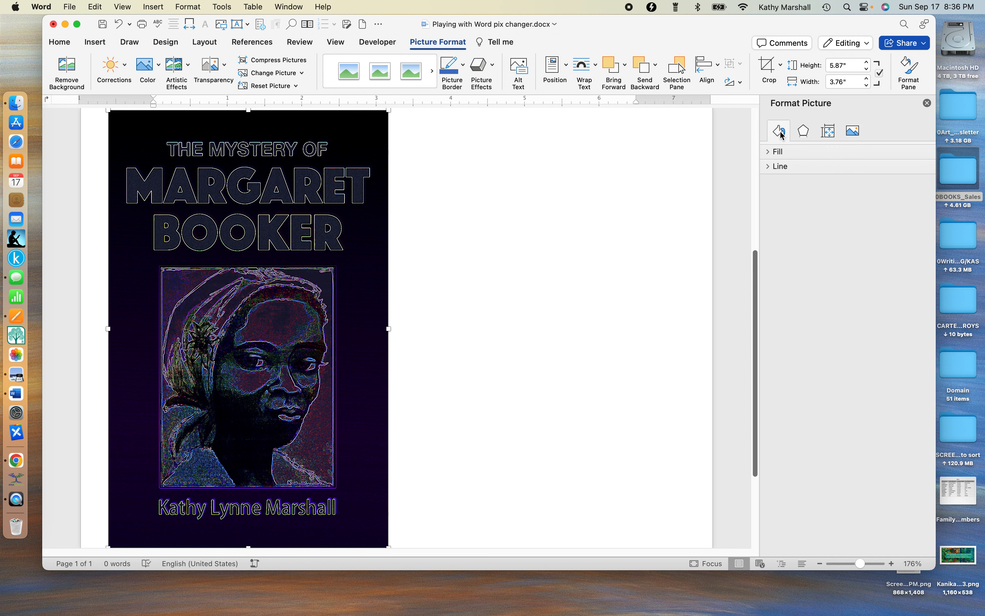
pyautogui.click(777, 152)
pyautogui.click(799, 193)
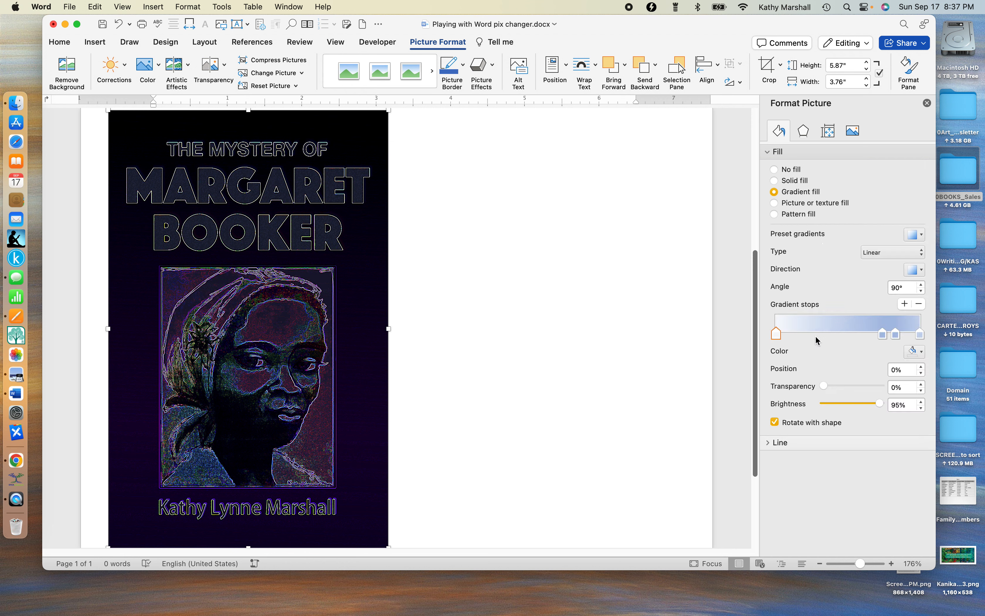
pyautogui.moveTo(879, 333); pyautogui.dragTo(818, 334)
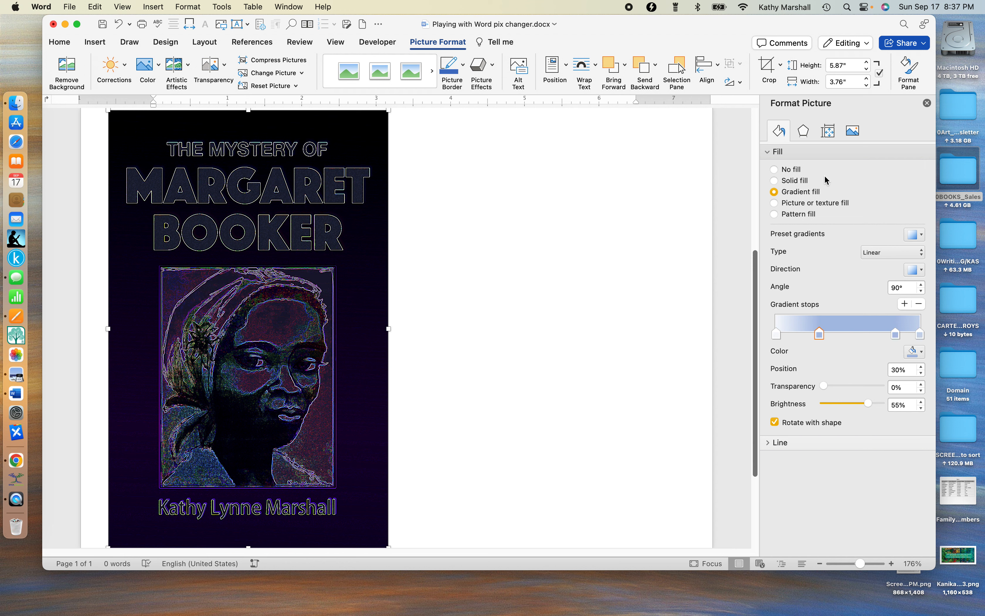
# - Try a color saturation of 332% and a temperature of 8,413 on the cover, and reset the picture color
pyautogui.click(850, 131)
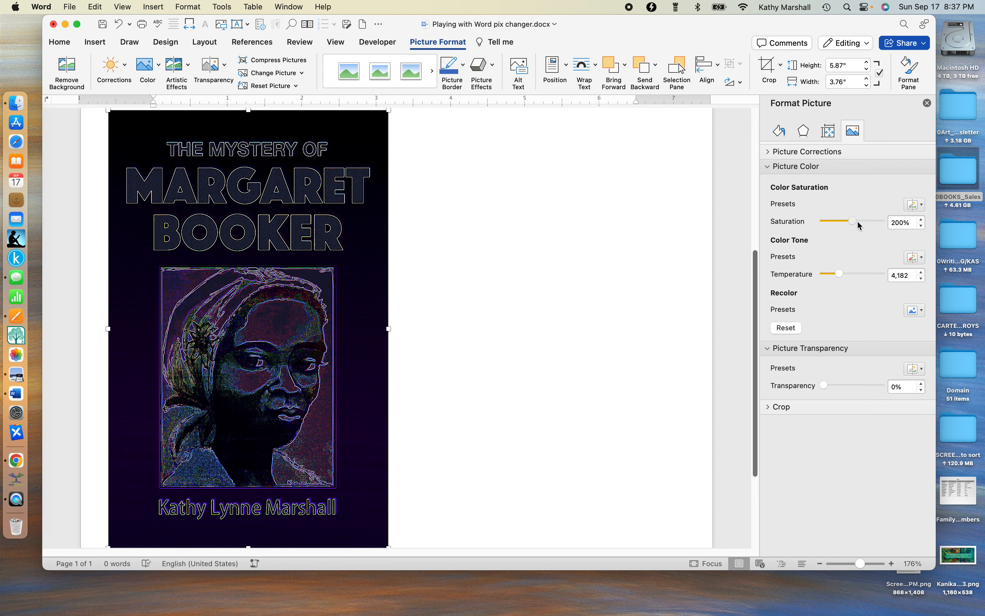
pyautogui.click(871, 220)
pyautogui.click(865, 273)
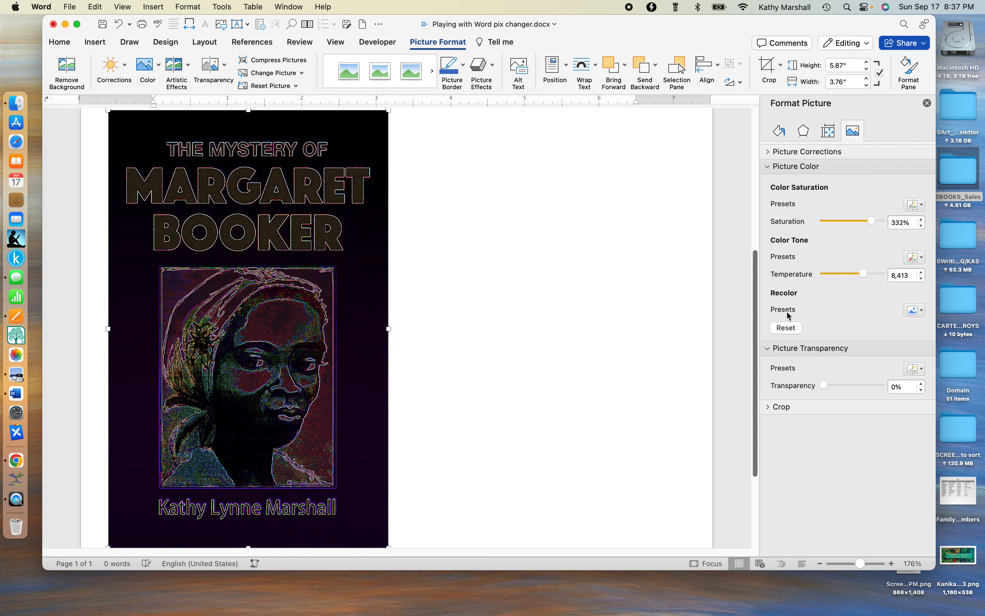
pyautogui.click(791, 331)
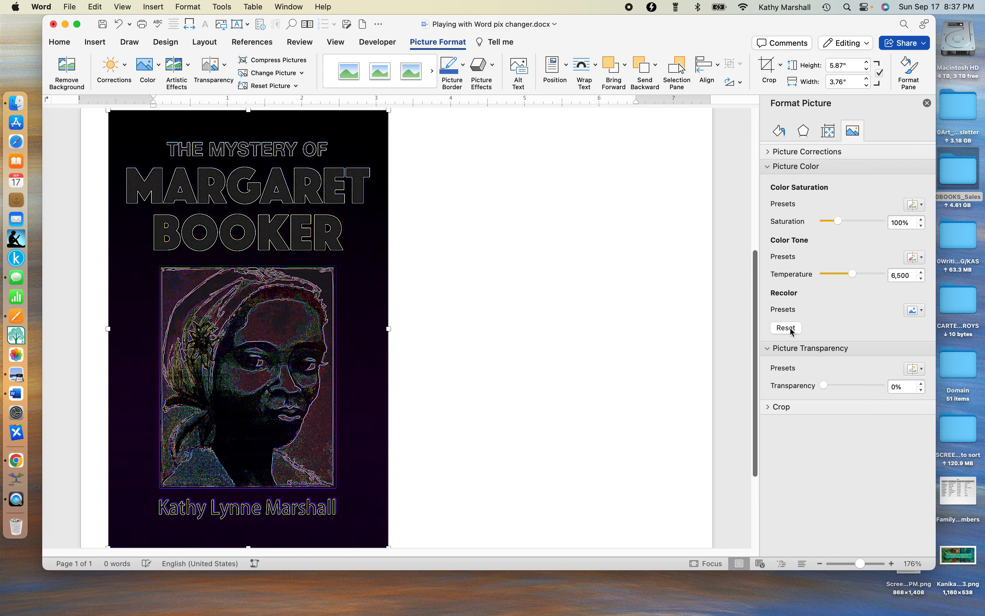
pyautogui.moveTo(824, 386); pyautogui.dragTo(801, 388)
# - Apply the milder Sharpen preset and the brightest normal-contrast Brightness/Contrast preset to the cover
pyautogui.click(122, 68)
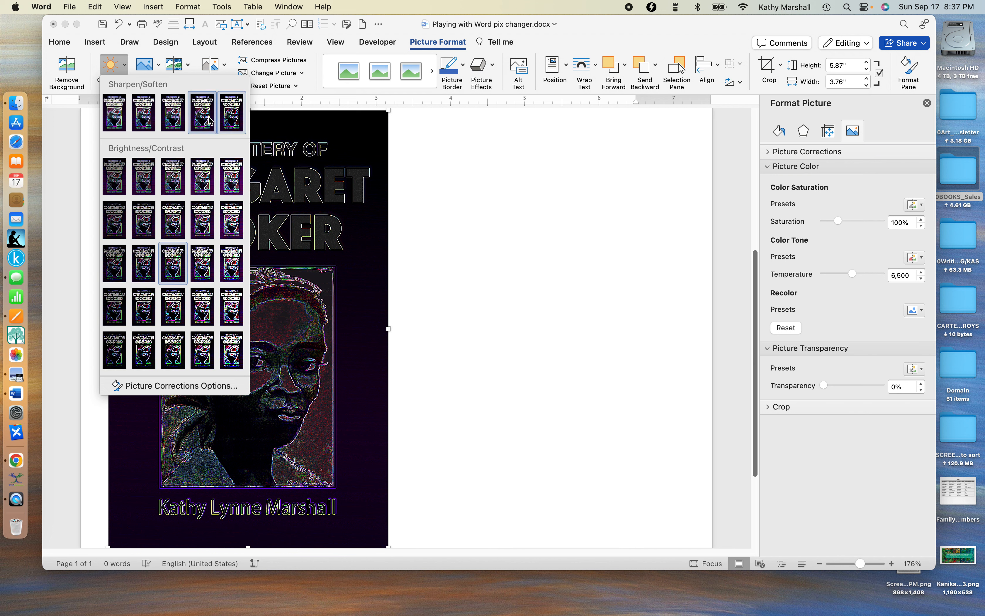
pyautogui.click(208, 119)
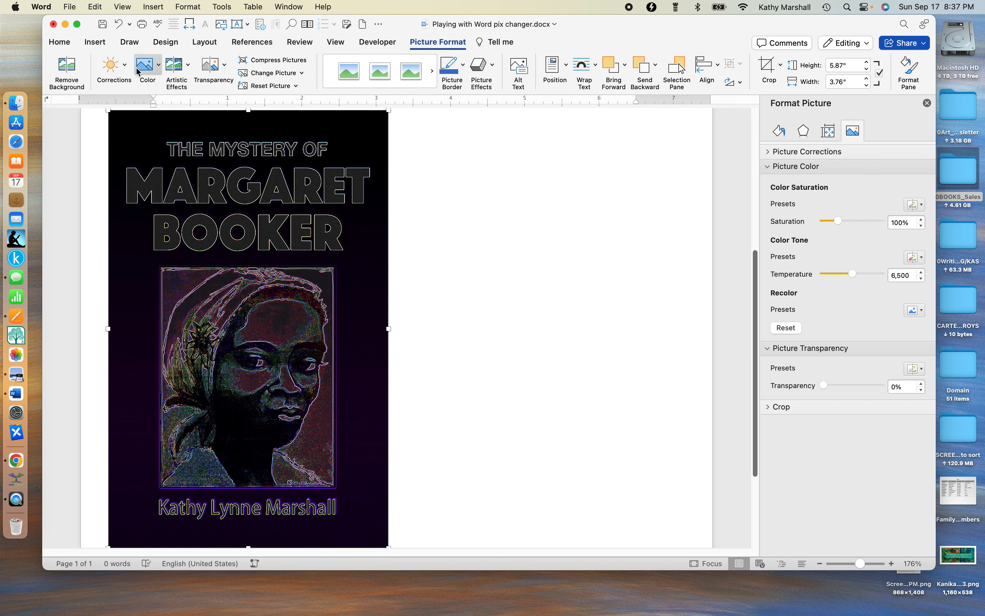
pyautogui.click(128, 70)
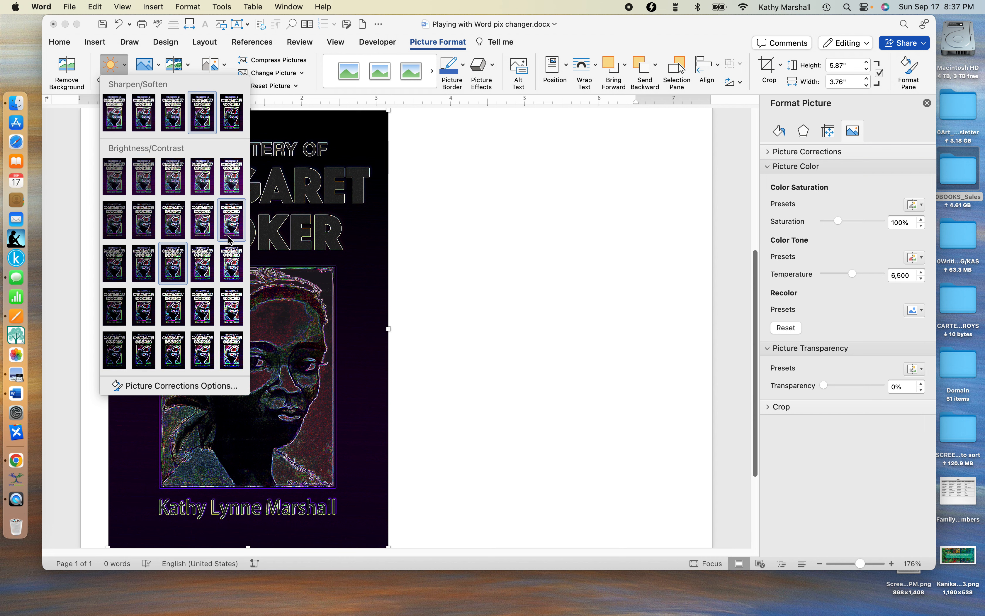
pyautogui.click(238, 263)
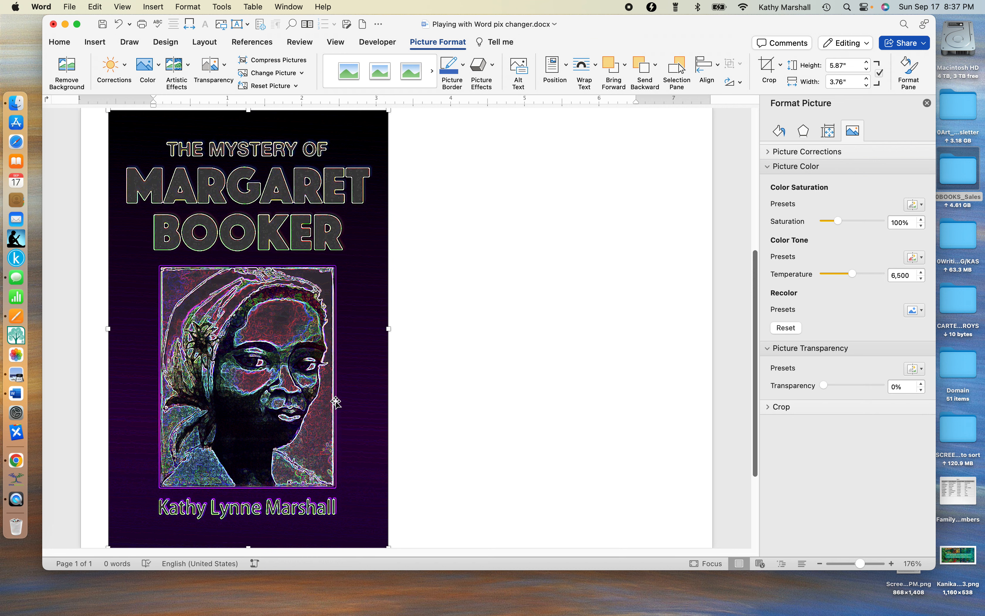
# - Capture a screenshot of the selected screen area showing the restyled cover in the document
pyautogui.press('super+shift+5')
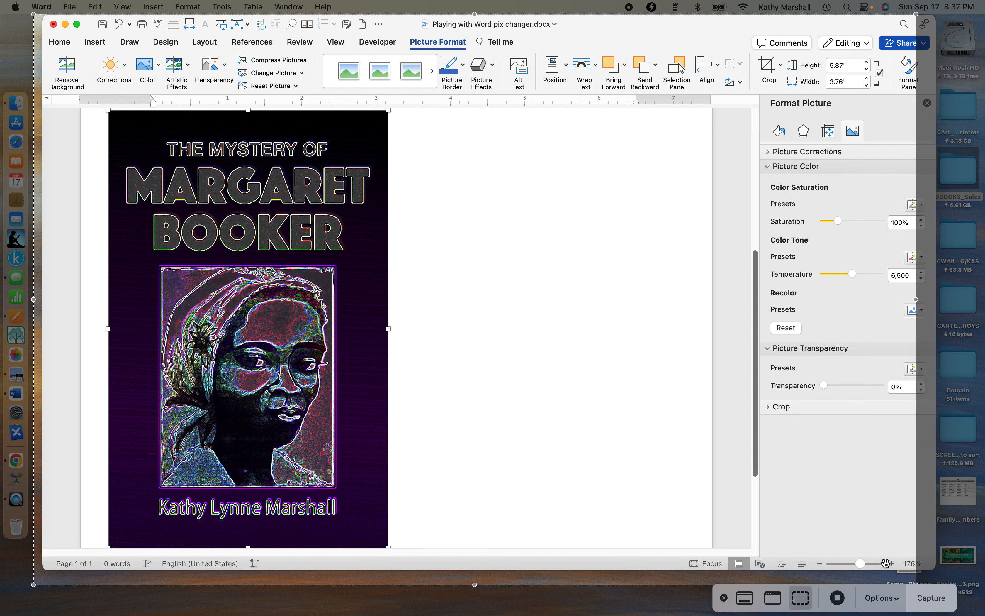
pyautogui.click(933, 601)
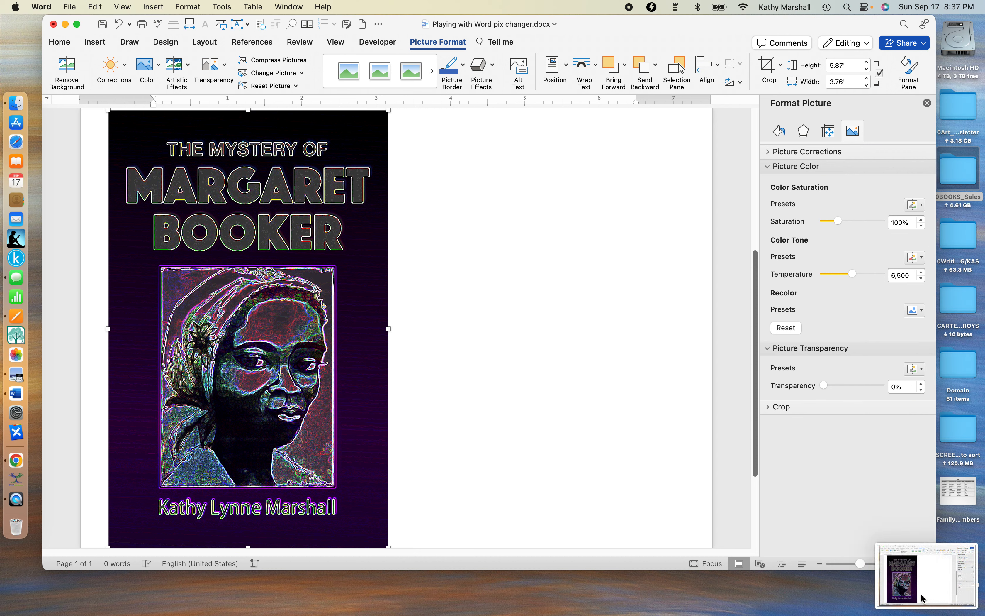